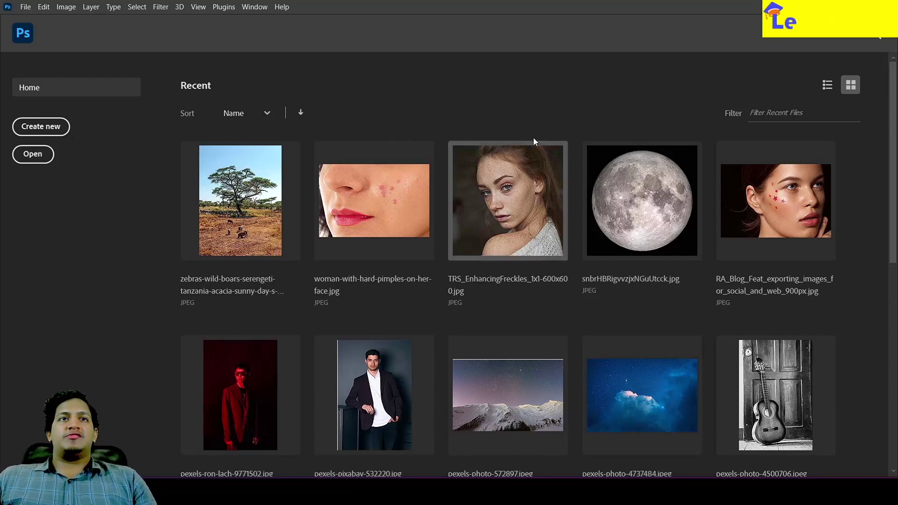
Step: Create a document from the Default Photoshop Size preset and unlock its background layer
{"action": "left_click", "coordinate": [52, 131]}
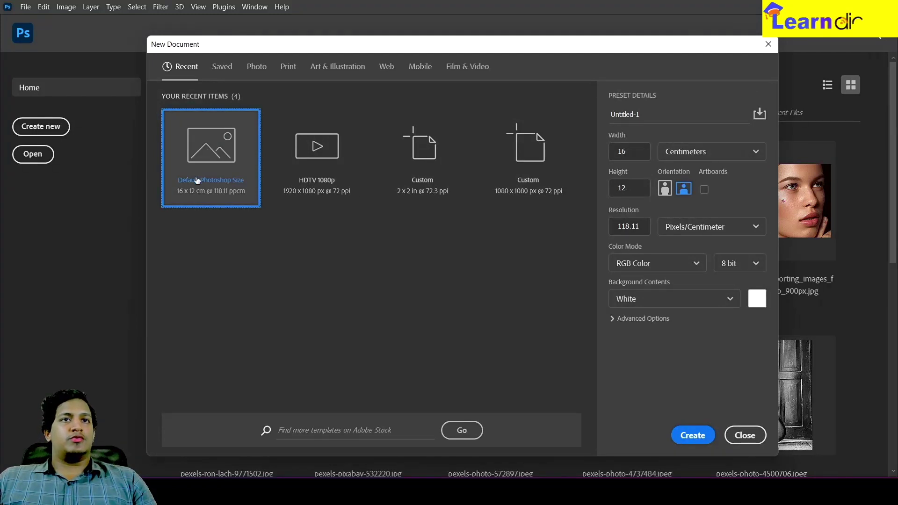
{"action": "double_click", "coordinate": [197, 182]}
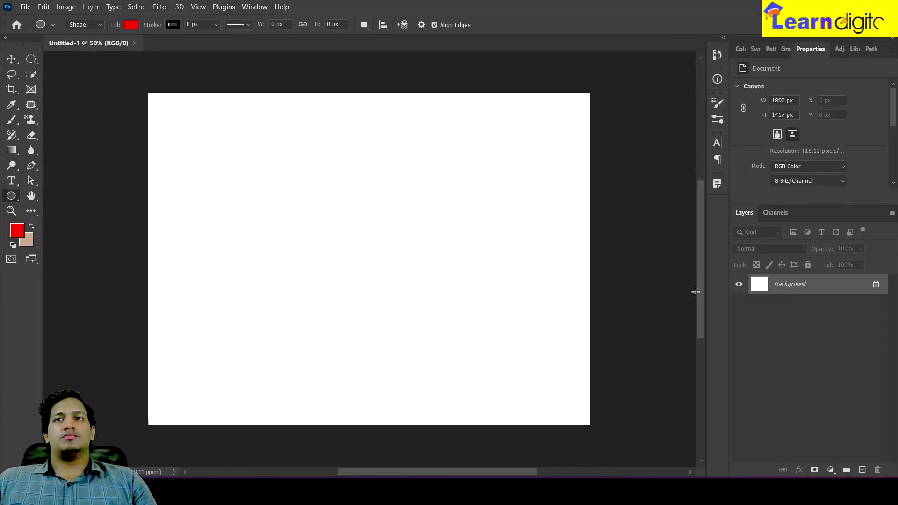
{"action": "left_click", "coordinate": [876, 285]}
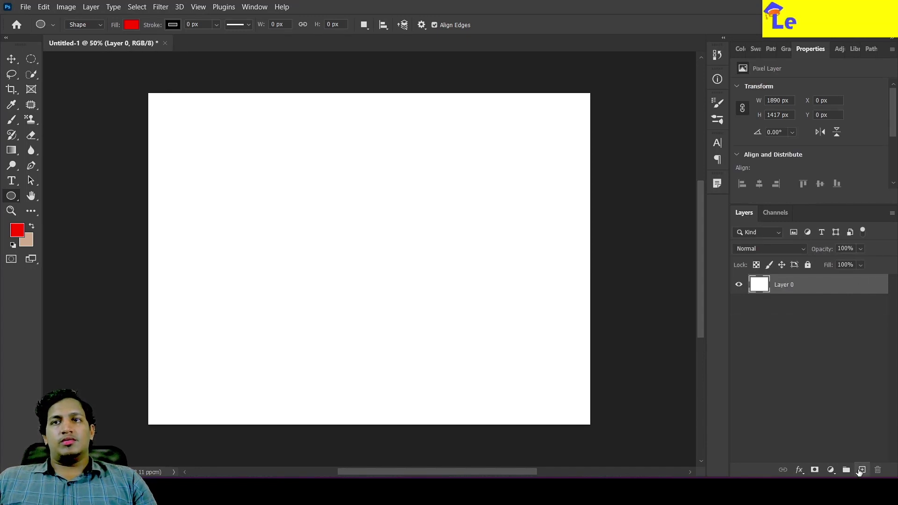
Step: Draw a rectangle about 2084 × 377 px on a new layer, spanning the bottom of the canvas and overlapping its edges
{"action": "left_click", "coordinate": [863, 469]}
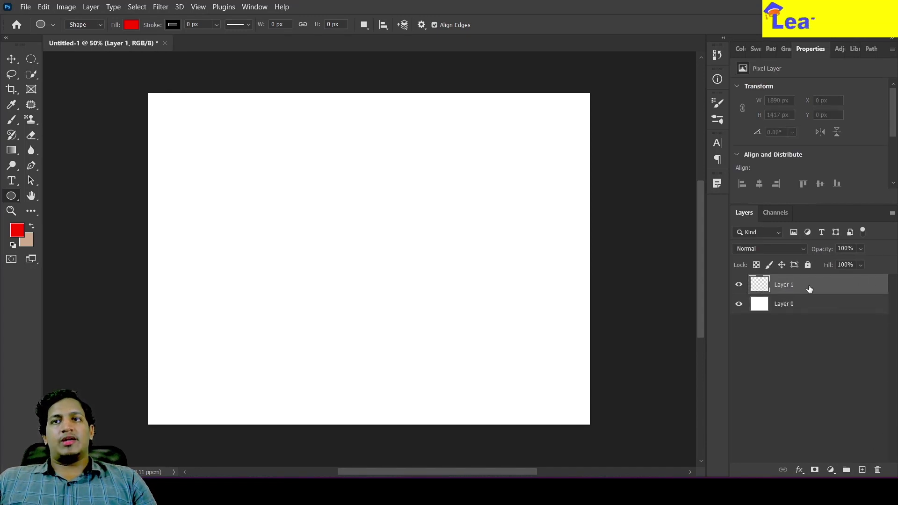
{"action": "right_click", "coordinate": [4, 198]}
{"action": "left_click", "coordinate": [47, 202]}
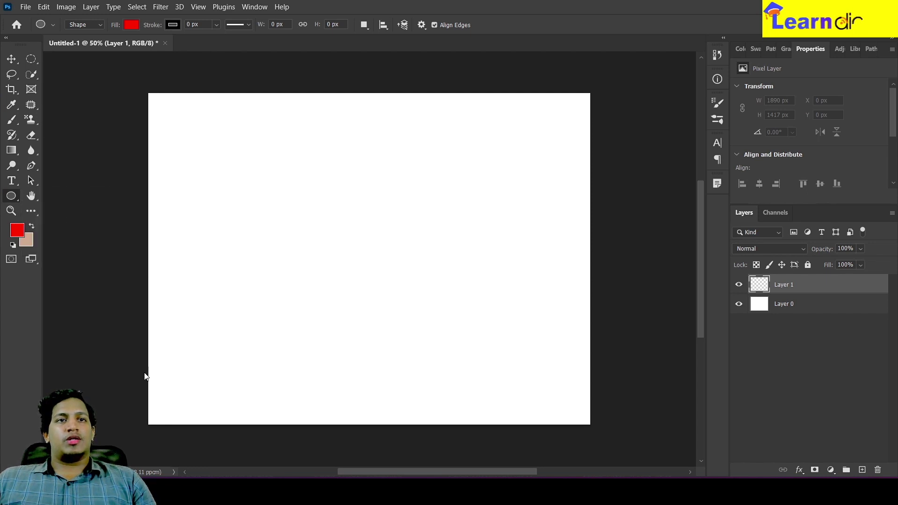
{"action": "key", "text": "shift+u"}
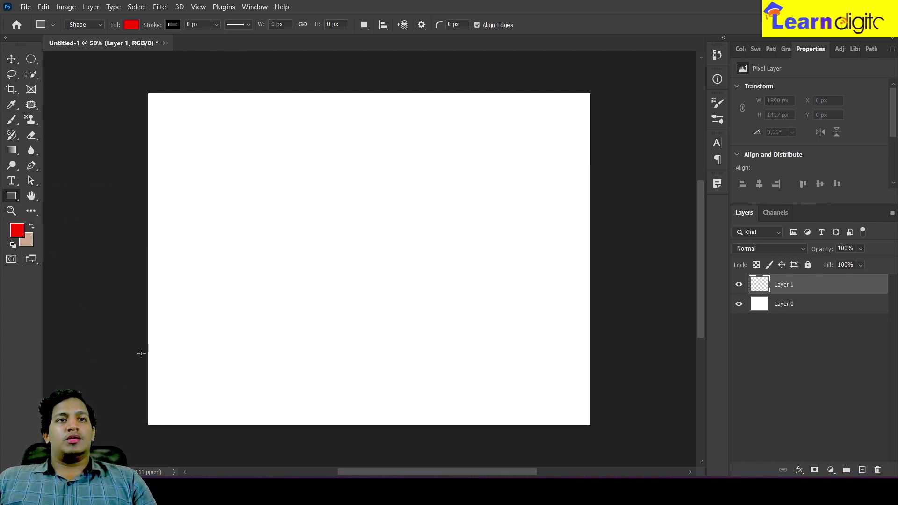
{"action": "left_click_drag", "start_coordinate": [131, 351], "coordinate": [619, 438]}
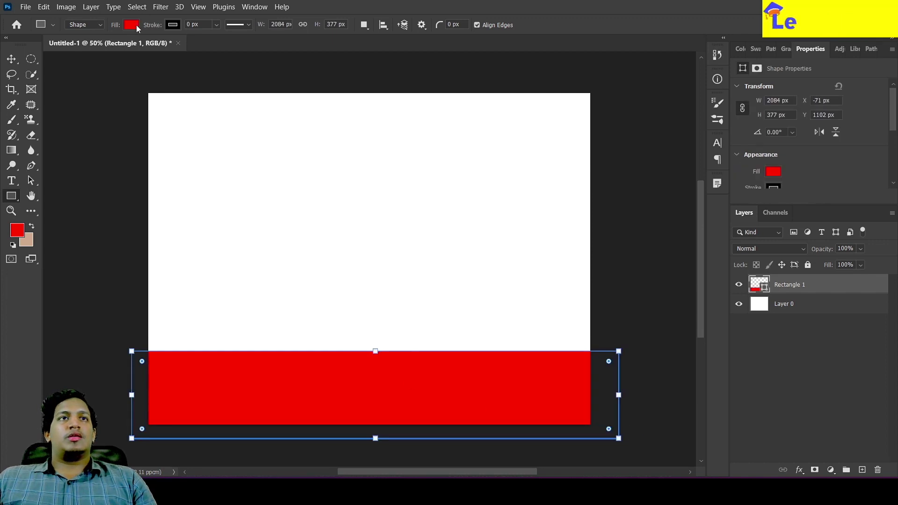
Step: Change the rectangle's fill colour to black
{"action": "left_click", "coordinate": [133, 24]}
{"action": "left_click", "coordinate": [68, 86]}
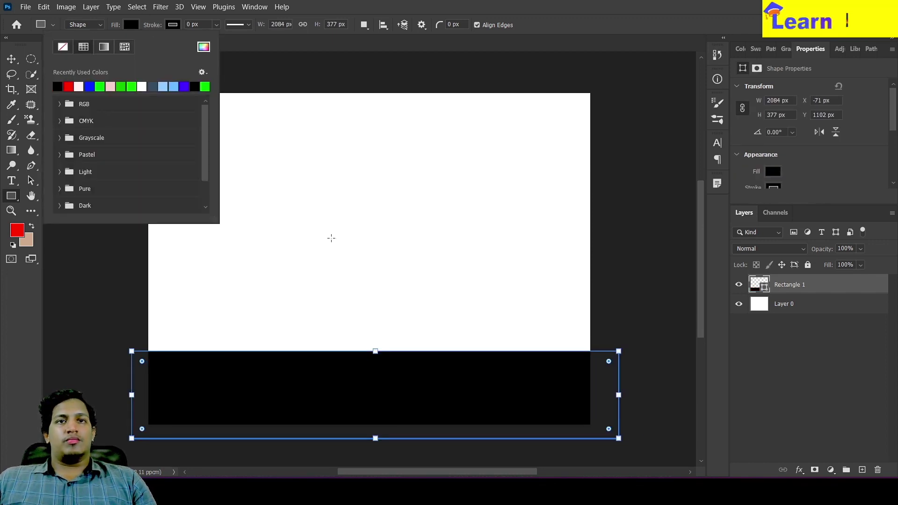
{"action": "key", "text": "Return"}
Step: Draw a red circle about 266 px wide with the Ellipse tool on a new layer, in the canvas's upper-left area
{"action": "left_click", "coordinate": [862, 469]}
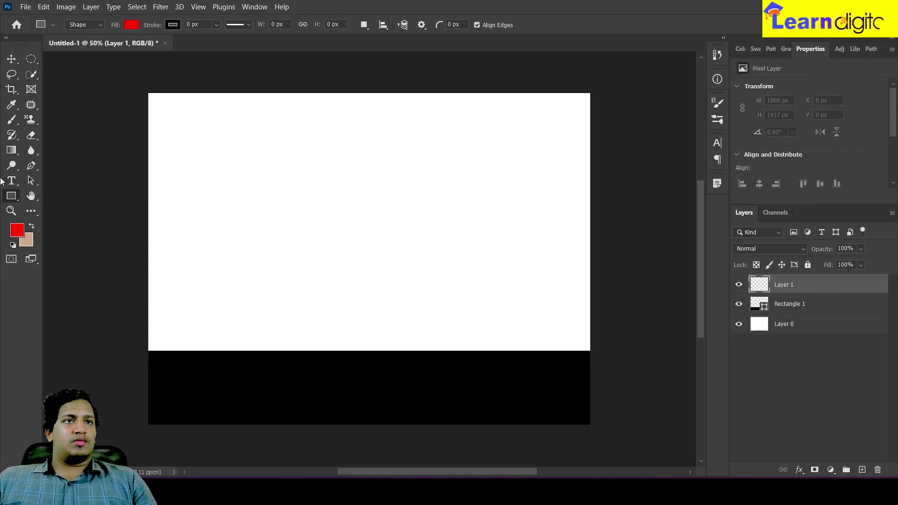
{"action": "right_click", "coordinate": [6, 202]}
{"action": "key", "text": "Escape"}
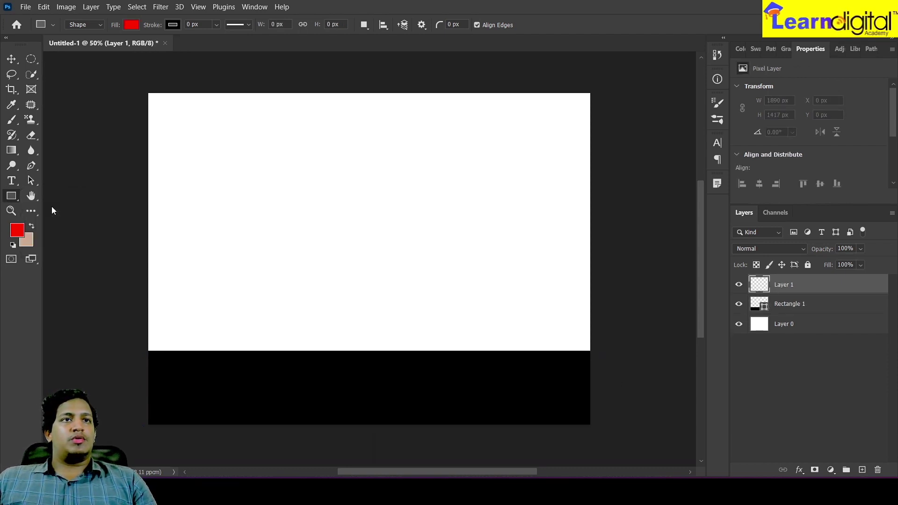
{"action": "key", "text": "shift+u"}
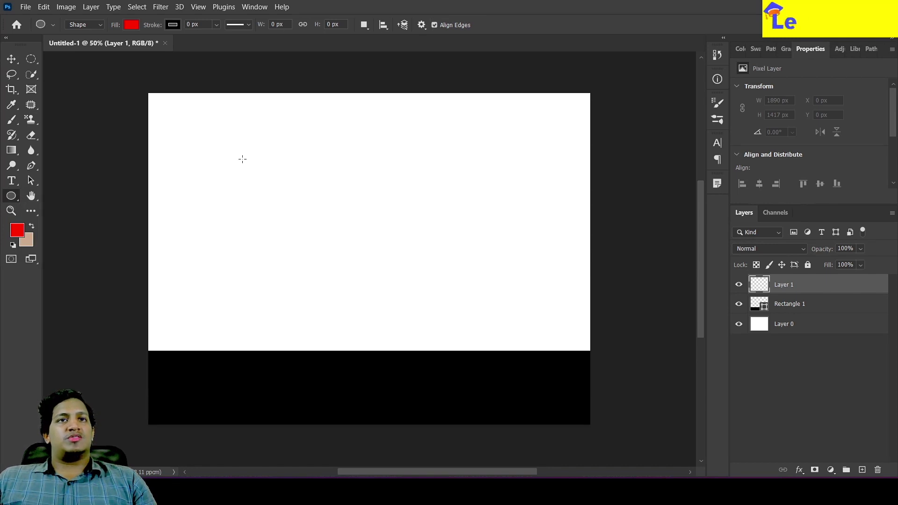
{"action": "left_click_drag", "start_coordinate": [226, 156], "coordinate": [288, 218]}
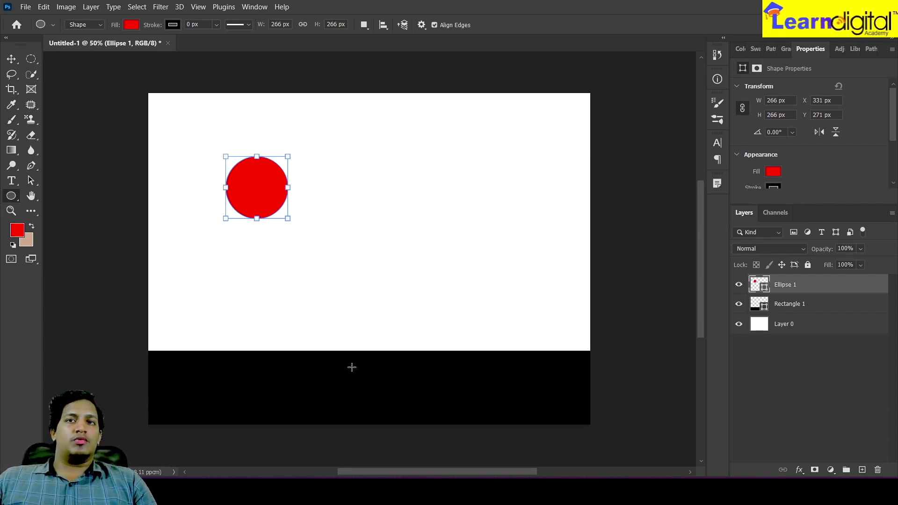
{"action": "left_click", "coordinate": [795, 385]}
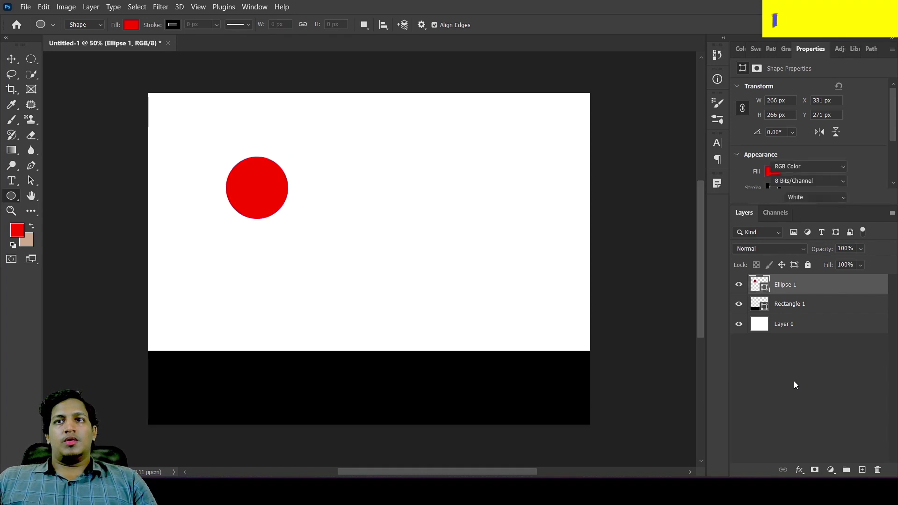
Step: Move the red circle onto the canvas's left edge, to about X -133 px, Y 277 px, so half lies outside
{"action": "left_click", "coordinate": [789, 303]}
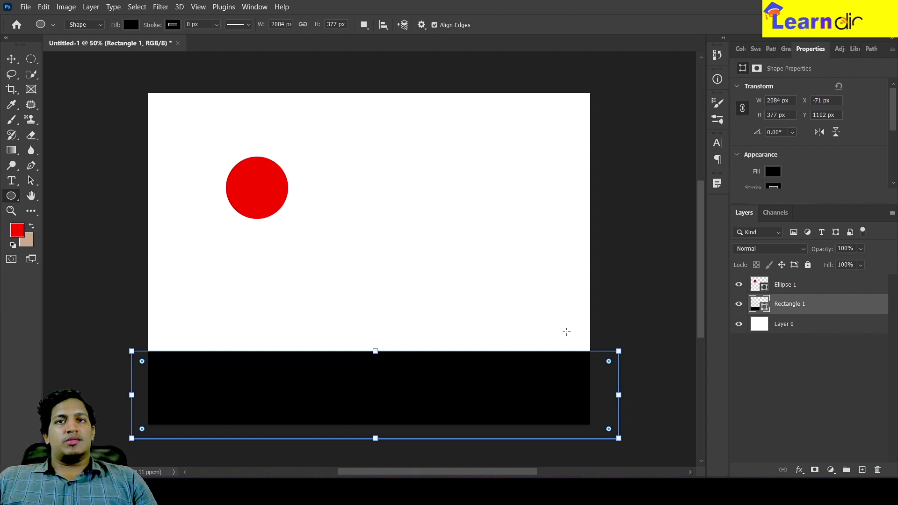
{"action": "left_click", "coordinate": [788, 286]}
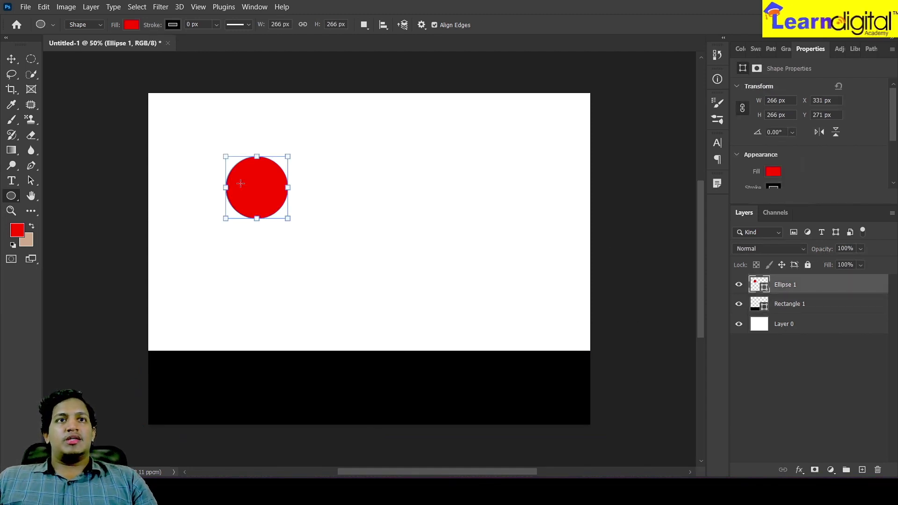
{"action": "key", "text": "v"}
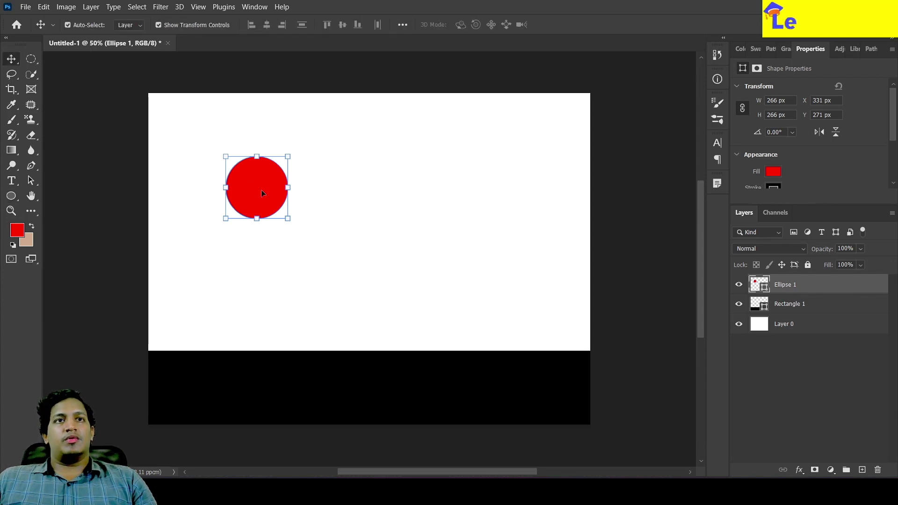
{"action": "left_click_drag", "start_coordinate": [255, 190], "coordinate": [147, 192]}
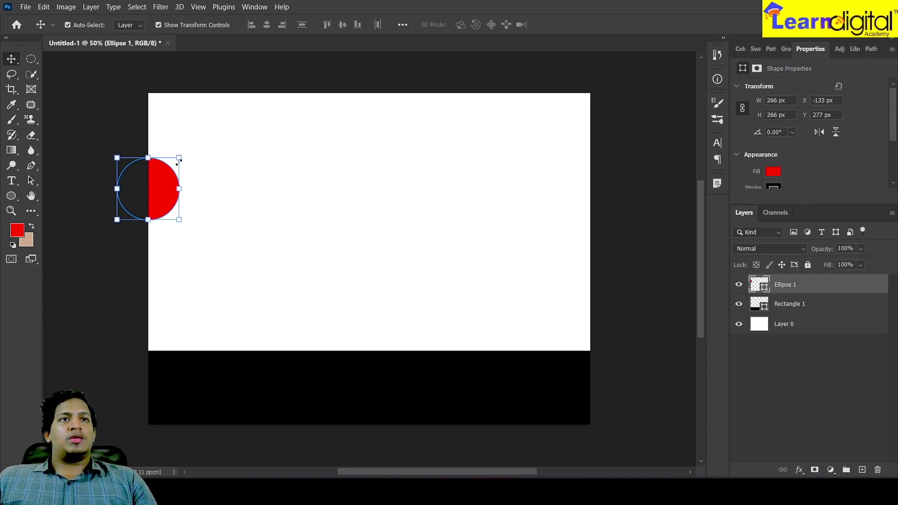
Step: Copy and paste the circle, and place the copy overlapping the first at about X -40 px, Y 372 px
{"action": "left_click", "coordinate": [780, 363]}
{"action": "left_click", "coordinate": [798, 287]}
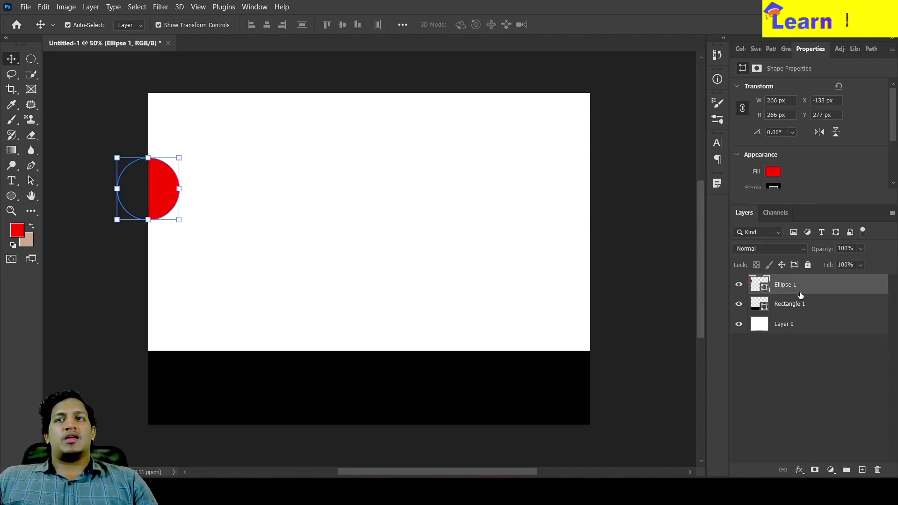
{"action": "key", "text": "ctrl+c"}
{"action": "key", "text": "ctrl+v"}
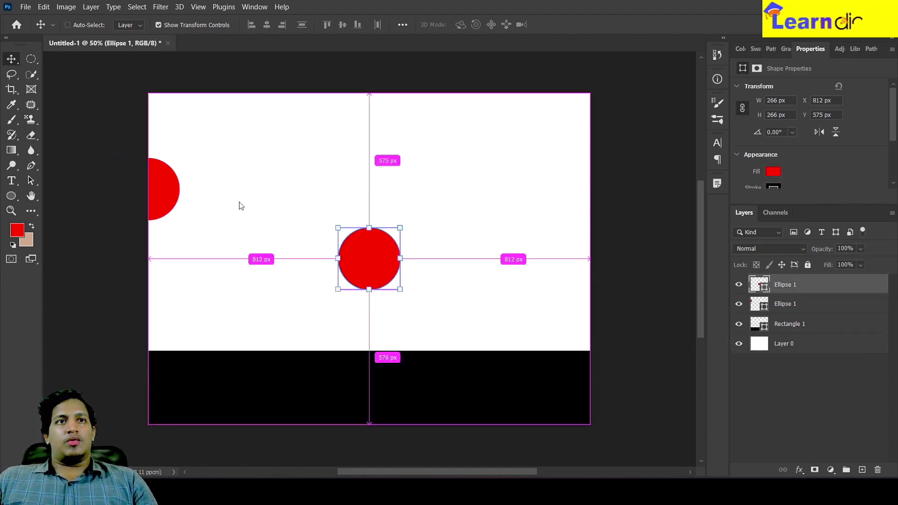
{"action": "left_click_drag", "start_coordinate": [378, 265], "coordinate": [184, 229]}
{"action": "key", "text": "ctrl"}
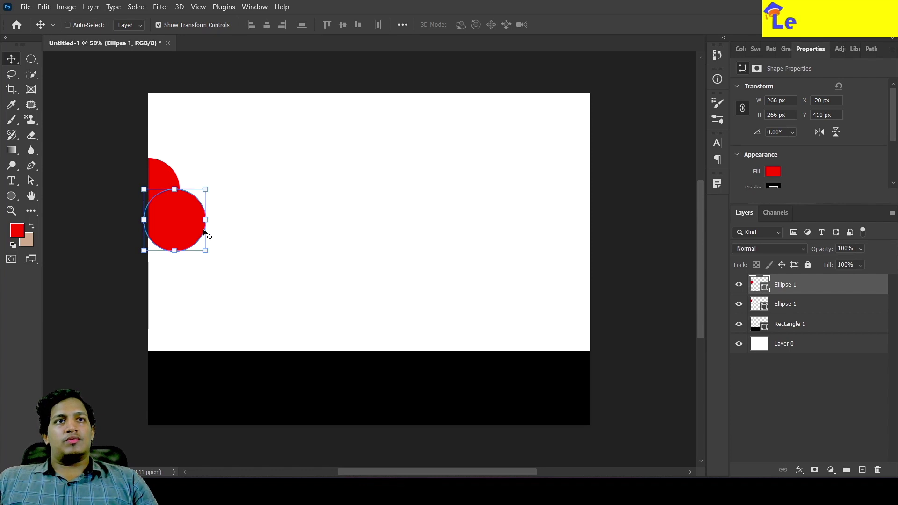
{"action": "key", "text": "ctrl"}
{"action": "mouse_move", "coordinate": [181, 226]}
{"action": "left_mouse_down"}
{"action": "mouse_move", "coordinate": [207, 236]}
{"action": "mouse_move", "coordinate": [180, 206]}
{"action": "mouse_move", "coordinate": [177, 215]}
{"action": "left_mouse_up"}
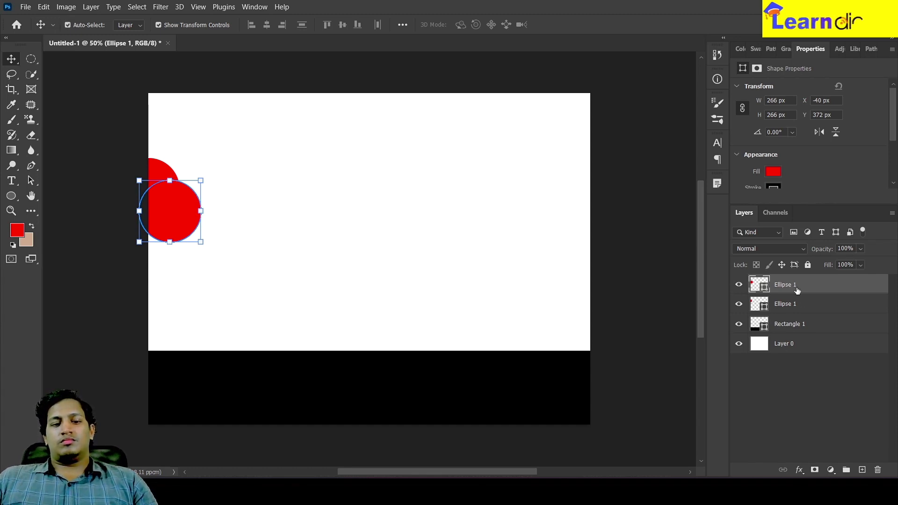
Step: Duplicate the circle twice, placing the copies diagonally down towards the bar at about X 93, Y 638 px and X 205, Y 836 px
{"action": "key", "text": "ctrl+j"}
{"action": "left_click_drag", "start_coordinate": [168, 214], "coordinate": [199, 277]}
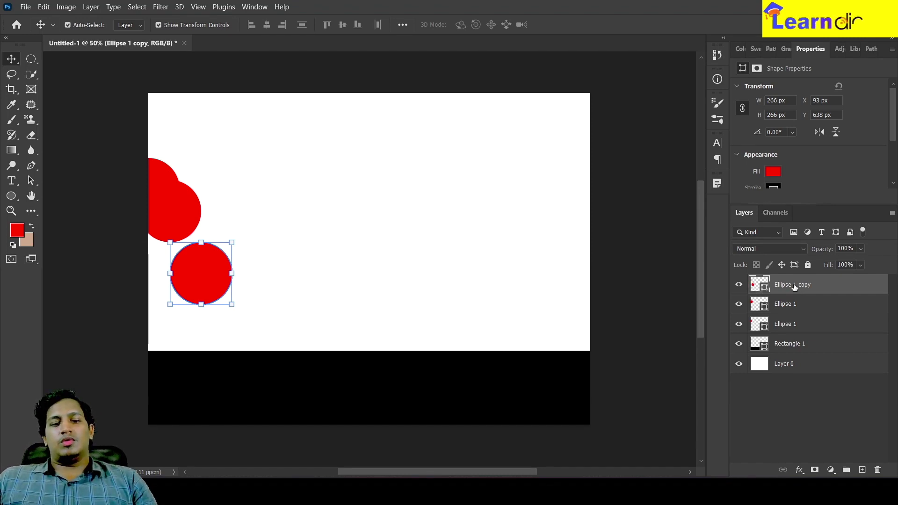
{"action": "key", "text": "ctrl+j"}
{"action": "left_click_drag", "start_coordinate": [206, 281], "coordinate": [231, 327]}
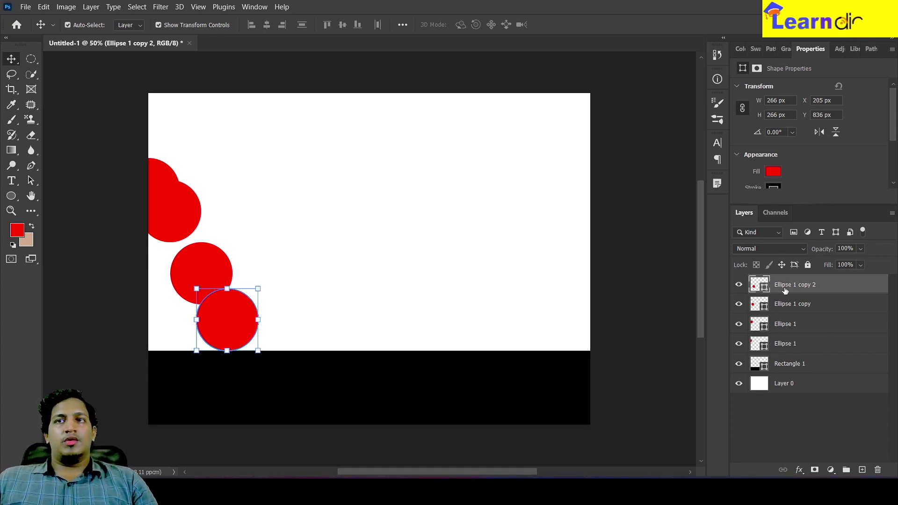
Step: Duplicate the circle repeatedly to form a wavy chain across the canvas, ending just above the bar at about X 1466 px, Y 836 px
{"action": "key", "text": "ctrl+j"}
{"action": "left_click_drag", "start_coordinate": [223, 318], "coordinate": [432, 319]}
{"action": "left_click_drag", "start_coordinate": [433, 319], "coordinate": [526, 315]}
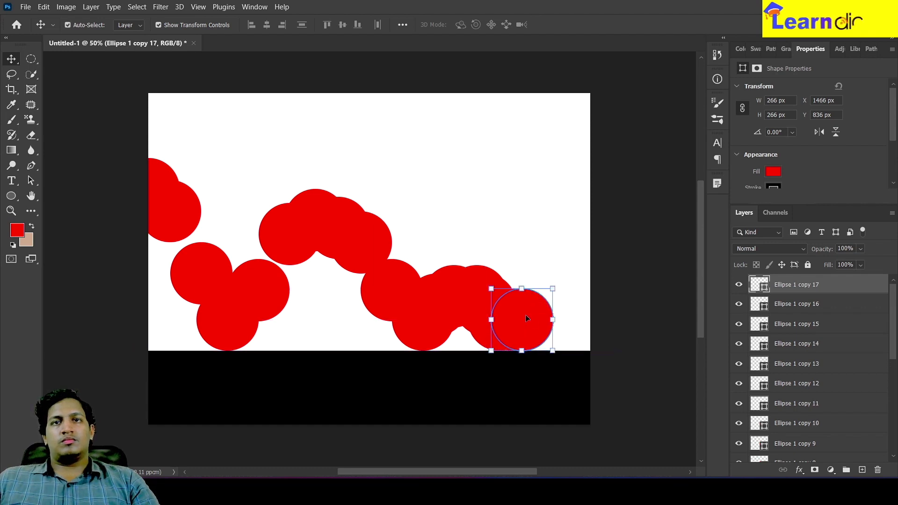
Step: Duplicate the black Rectangle 1 layer at the bottom of the layer stack
{"action": "scroll", "coordinate": [749, 323], "scroll_direction": "down", "scroll_amount": 6}
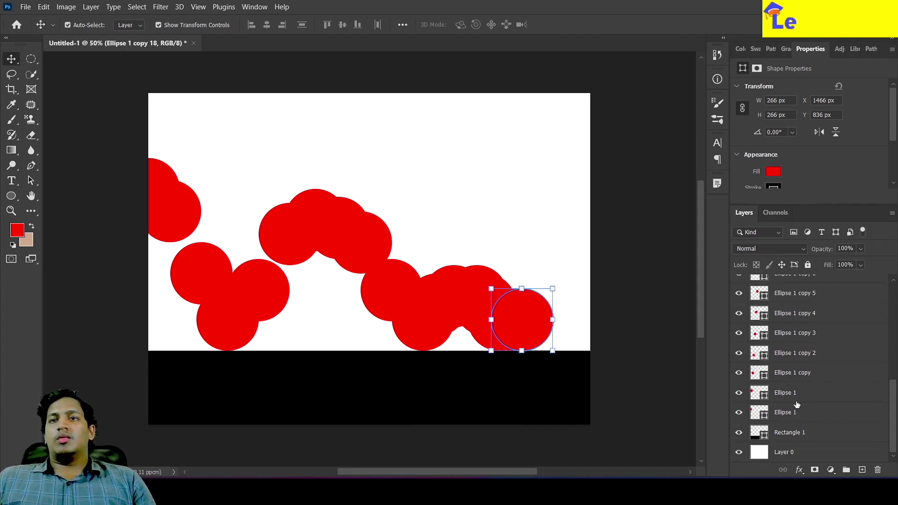
{"action": "scroll", "coordinate": [796, 403], "scroll_direction": "up", "scroll_amount": 3}
{"action": "scroll", "coordinate": [797, 404], "scroll_direction": "down", "scroll_amount": 3}
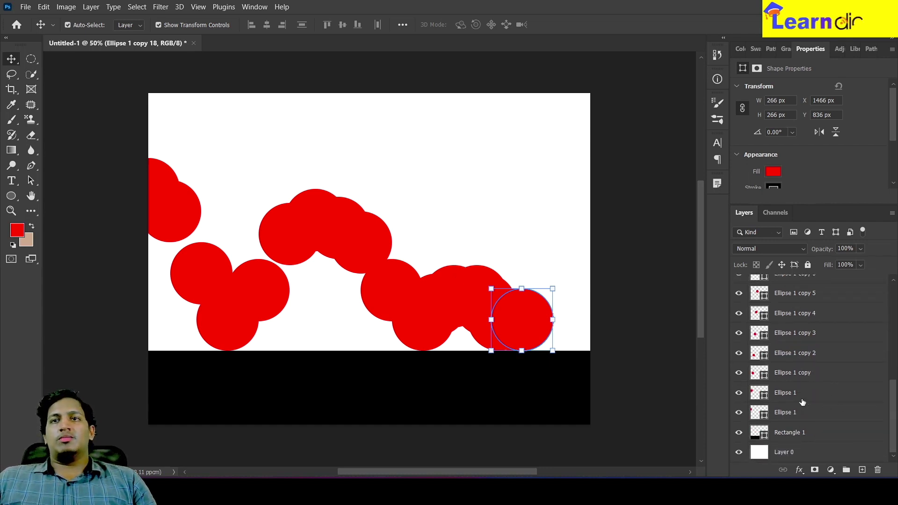
{"action": "scroll", "coordinate": [817, 304], "scroll_direction": "up", "scroll_amount": 5}
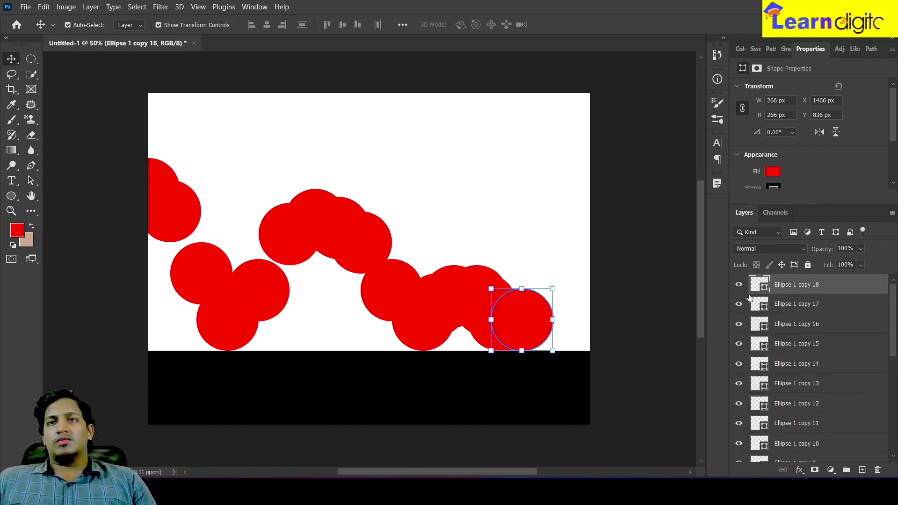
{"action": "scroll", "coordinate": [752, 300], "scroll_direction": "down", "scroll_amount": 5}
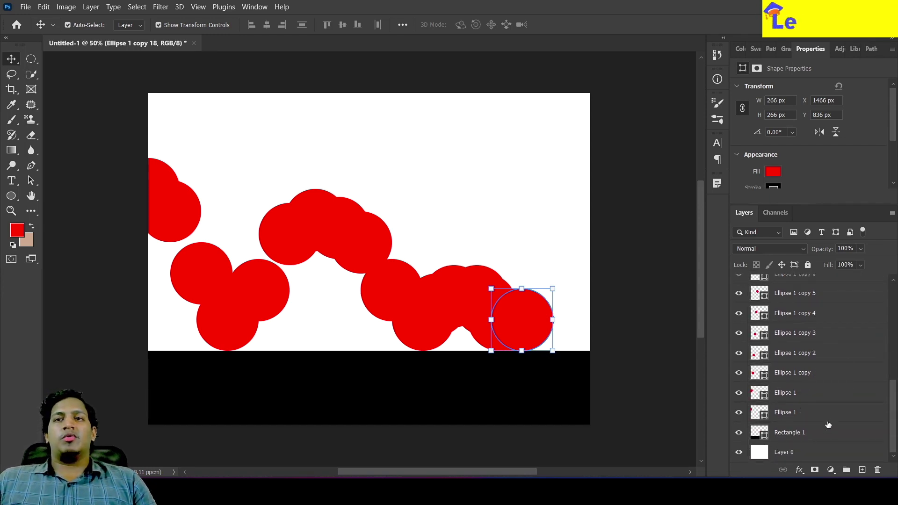
{"action": "left_click", "coordinate": [798, 436]}
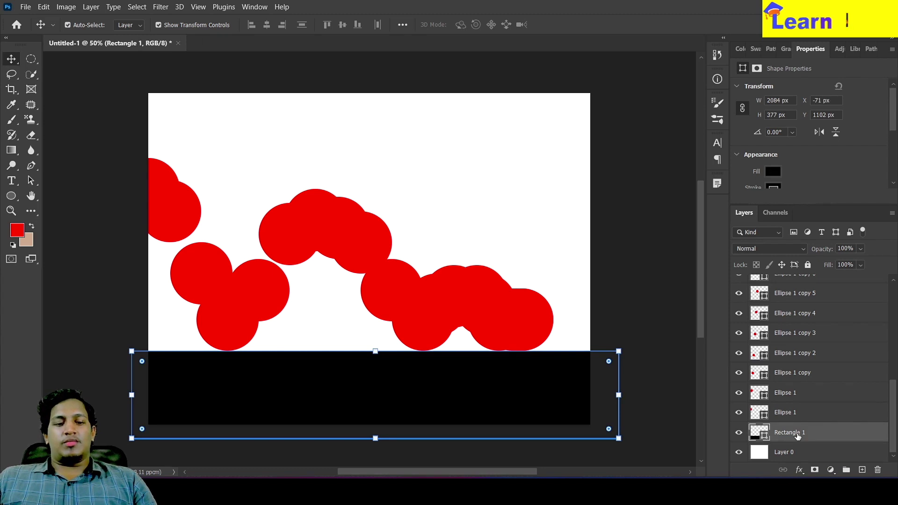
{"action": "key", "text": "ctrl+j"}
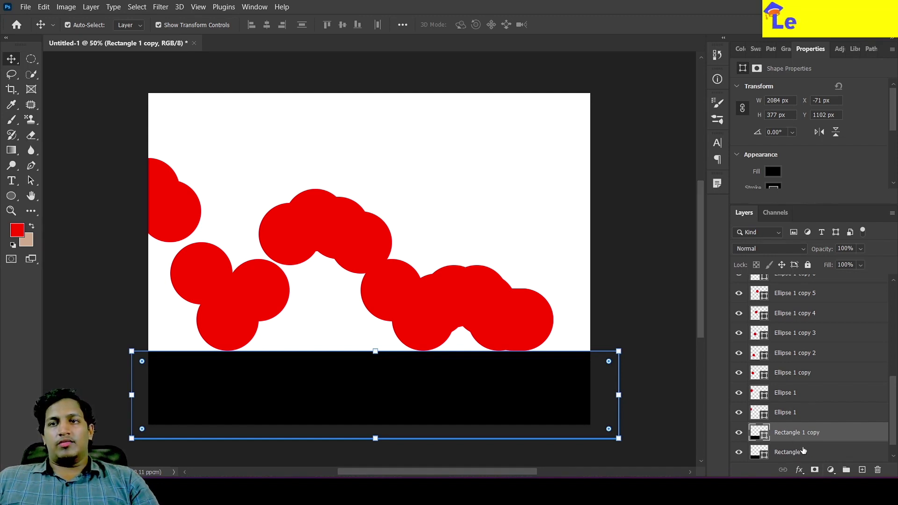
{"action": "left_click", "coordinate": [794, 414], "text": "shift"}
{"action": "right_click", "coordinate": [786, 411]}
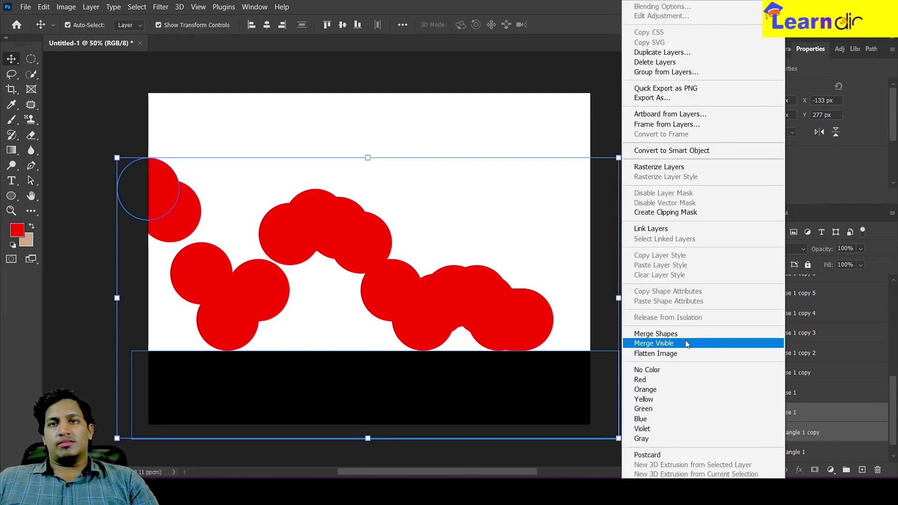
{"action": "left_click", "coordinate": [834, 412]}
{"action": "left_click", "coordinate": [811, 415]}
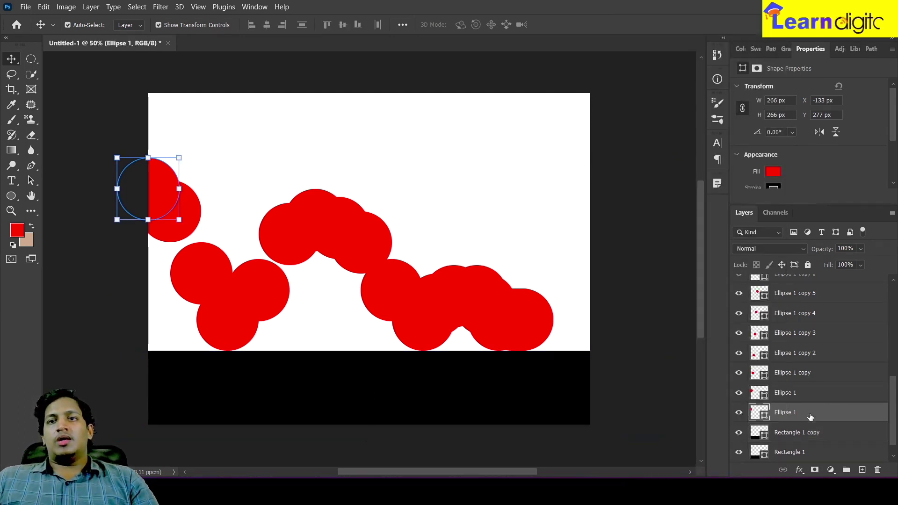
Step: Rasterize all the ellipse and rectangle shape layers together, from Rectangle 1 up to Ellipse 1 copy 18
{"action": "left_click", "coordinate": [790, 453]}
{"action": "scroll", "coordinate": [804, 398], "scroll_direction": "up", "scroll_amount": 10}
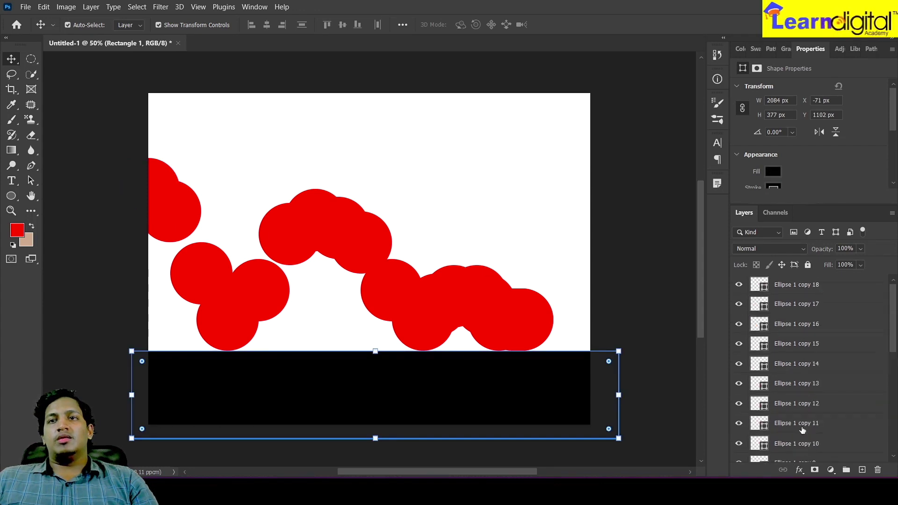
{"action": "left_click", "coordinate": [793, 285], "text": "shift"}
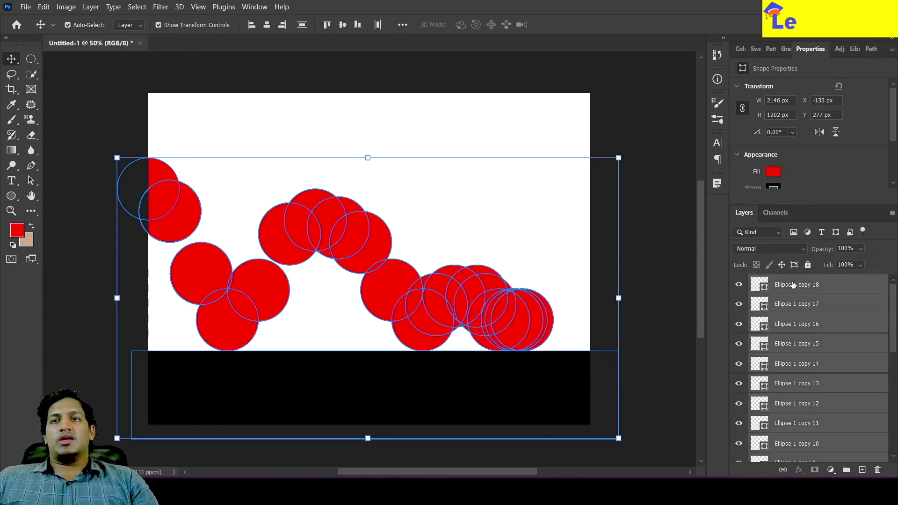
{"action": "right_click", "coordinate": [827, 303]}
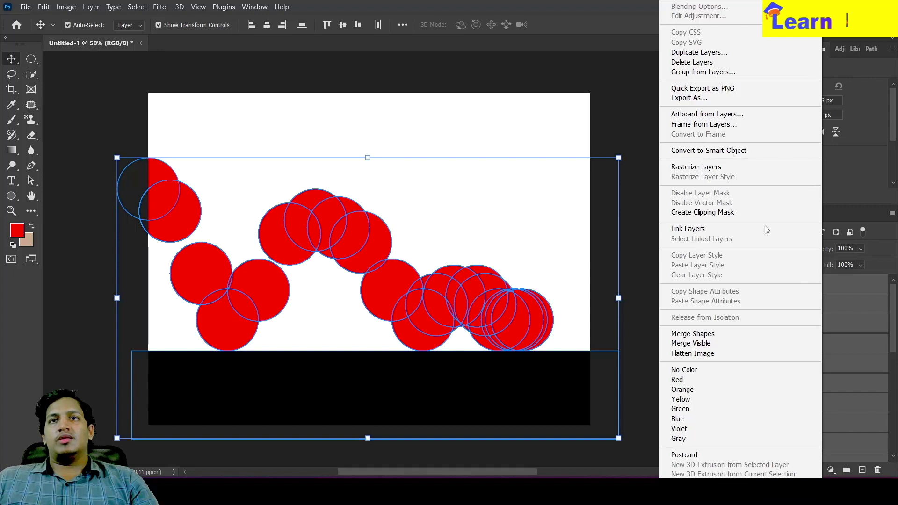
{"action": "left_click", "coordinate": [711, 169]}
Step: Hide the white Layer 0 and the original Rectangle 1 layer, keeping Rectangle 1 copy and the circles visible
{"action": "scroll", "coordinate": [799, 313], "scroll_direction": "down", "scroll_amount": 6}
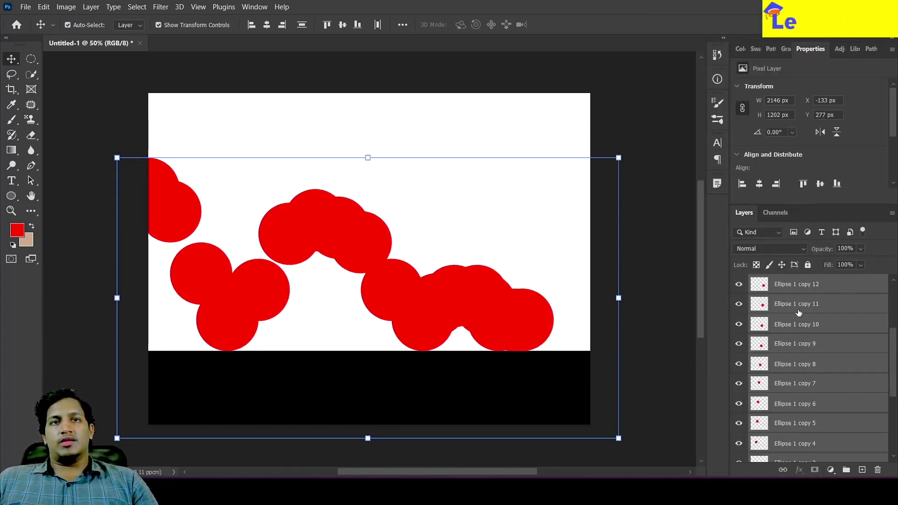
{"action": "left_click", "coordinate": [803, 414]}
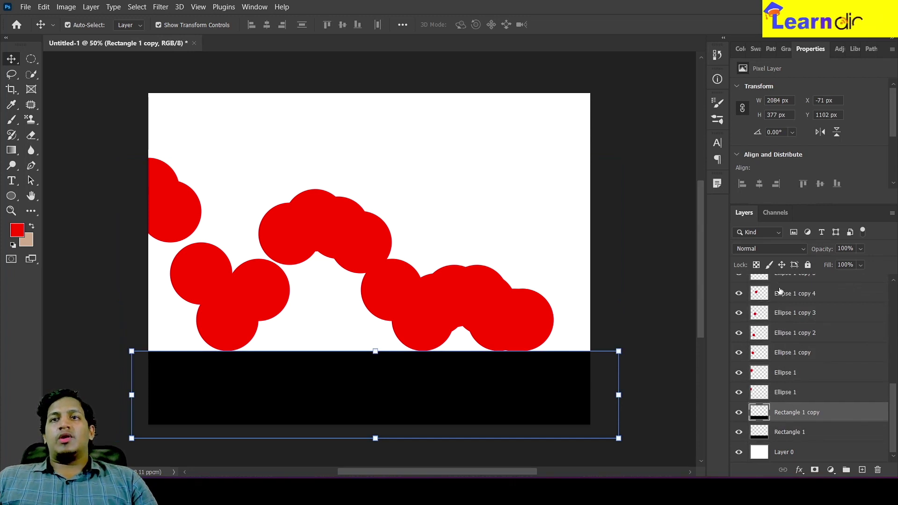
{"action": "left_click", "coordinate": [754, 298]}
{"action": "left_click", "coordinate": [739, 313]}
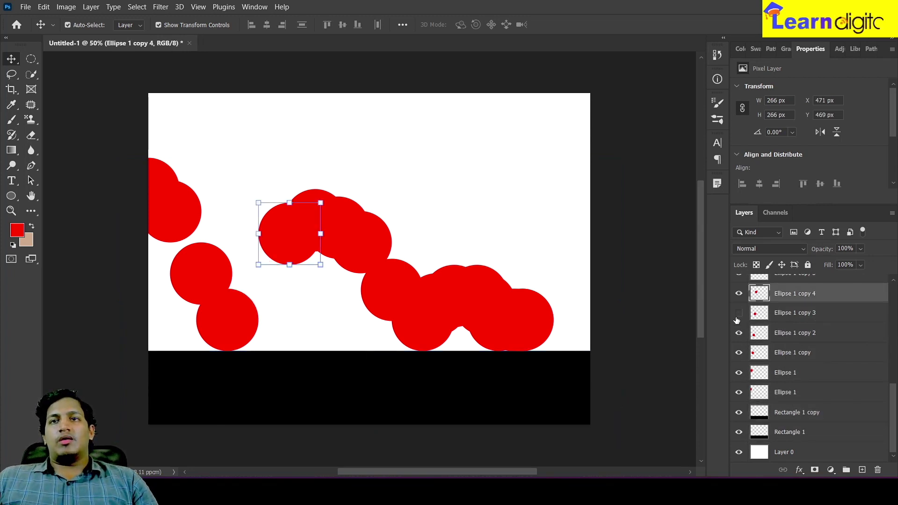
{"action": "left_click", "coordinate": [739, 313]}
{"action": "left_click", "coordinate": [740, 453]}
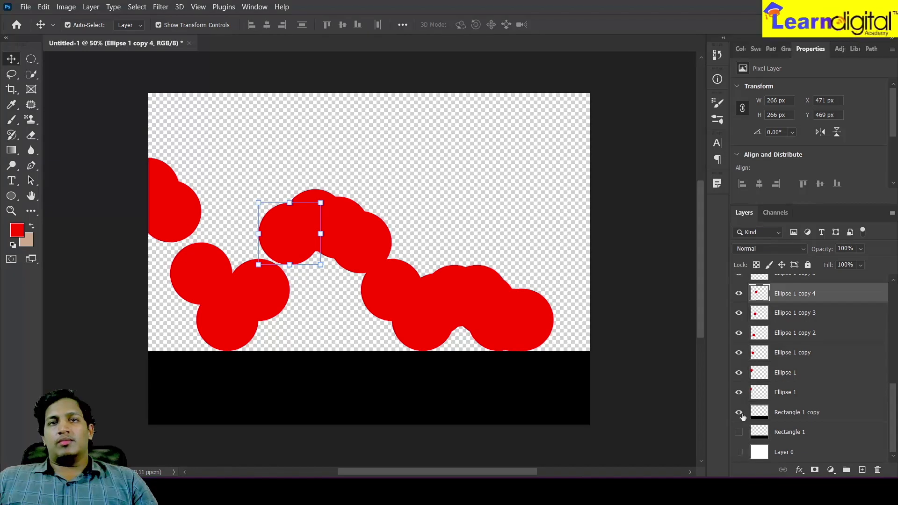
{"action": "left_click", "coordinate": [740, 412]}
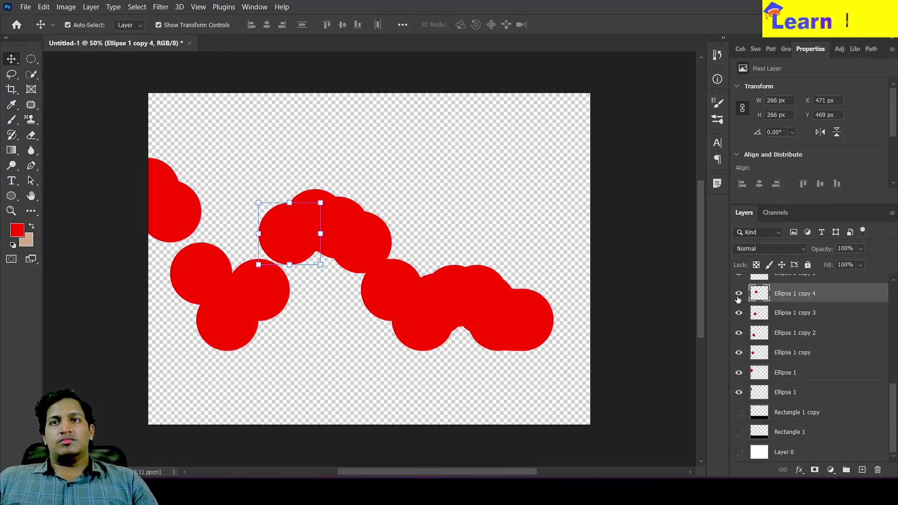
{"action": "left_click", "coordinate": [739, 412]}
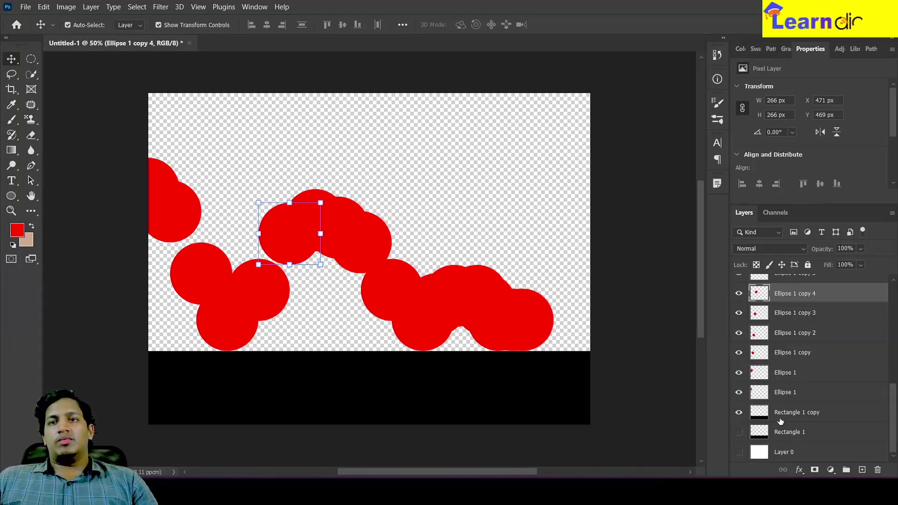
Step: Merge Rectangle 1 copy with the lowest Ellipse 1 layer directly above it
{"action": "left_click", "coordinate": [793, 415]}
{"action": "left_click", "coordinate": [789, 393], "text": "shift"}
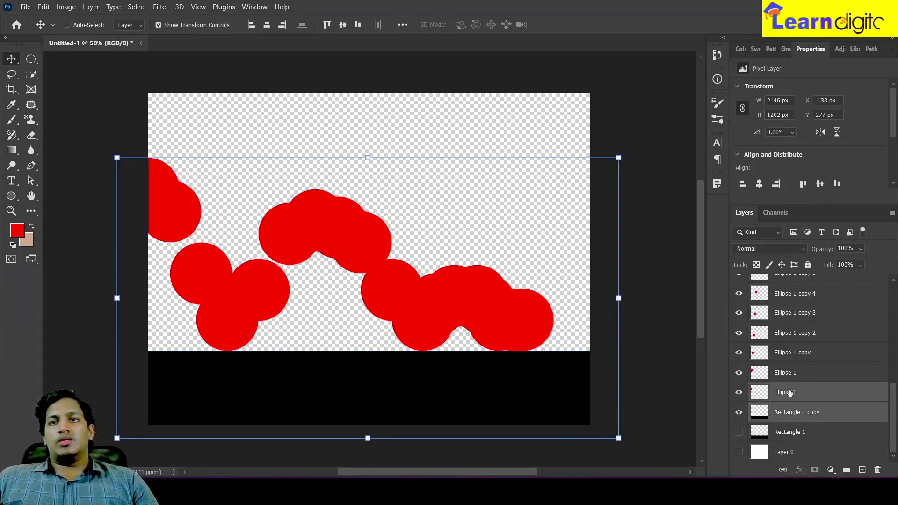
{"action": "right_click", "coordinate": [792, 393]}
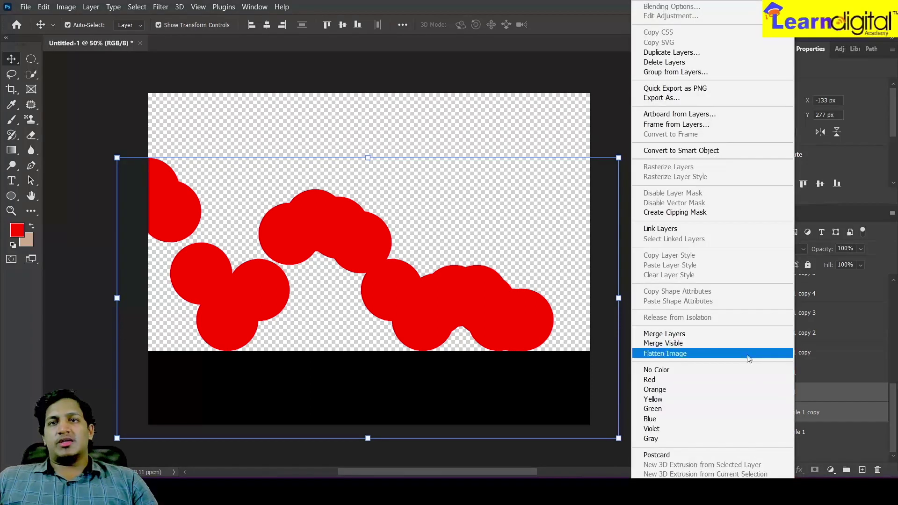
{"action": "left_click", "coordinate": [718, 335]}
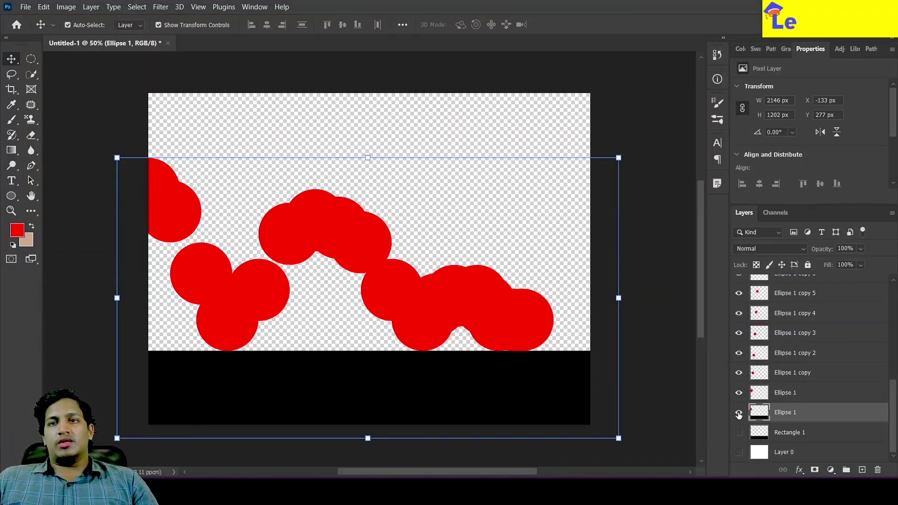
{"action": "left_click", "coordinate": [739, 393]}
{"action": "left_click", "coordinate": [739, 393]}
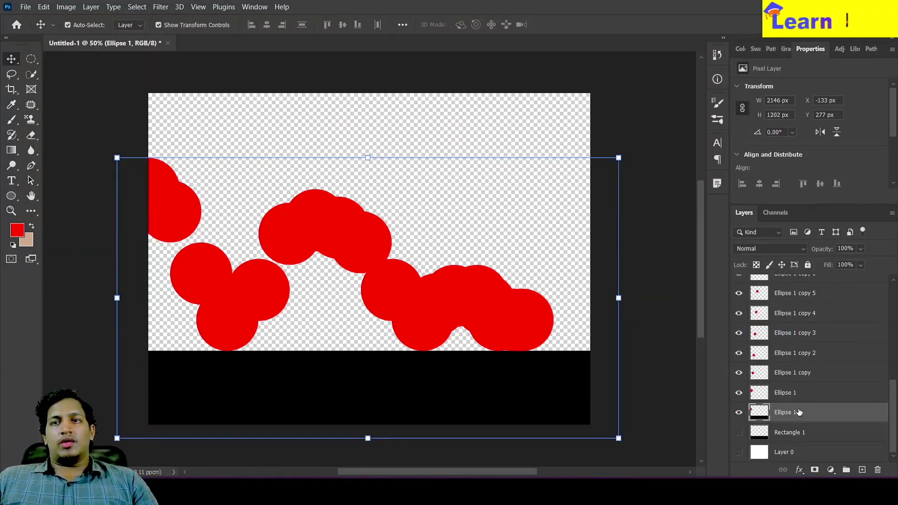
Step: Show Rectangle 1, duplicate it, and merge the duplicate with the remaining unmerged Ellipse 1 layer
{"action": "left_click", "coordinate": [773, 433]}
{"action": "left_click", "coordinate": [739, 432]}
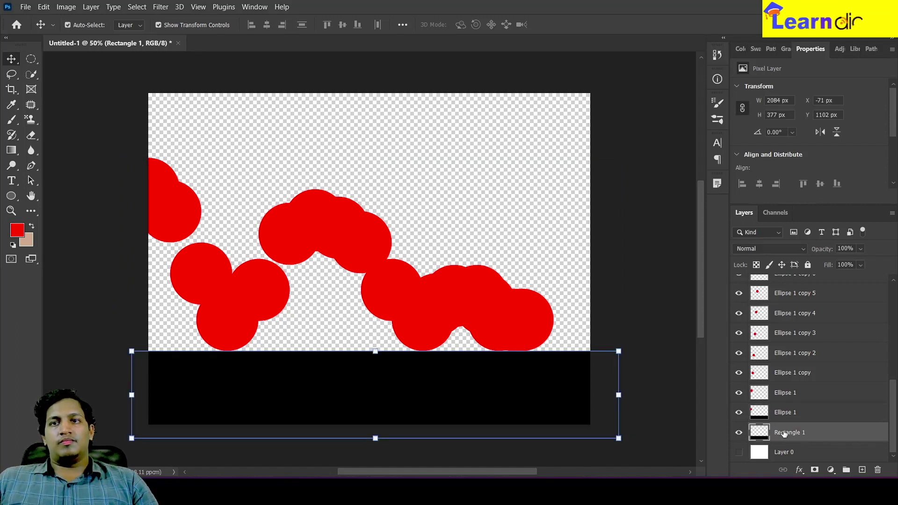
{"action": "key", "text": "ctrl+j"}
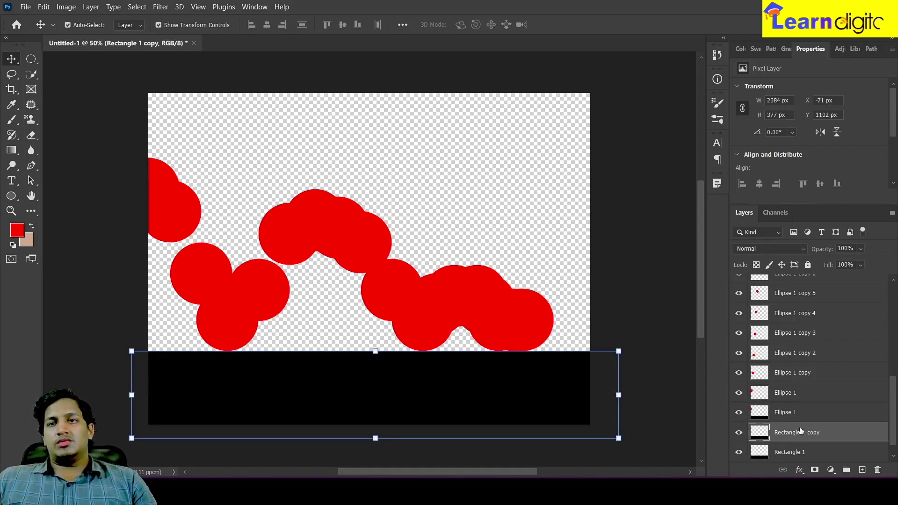
{"action": "left_click", "coordinate": [788, 394], "text": "ctrl"}
{"action": "right_click", "coordinate": [788, 393]}
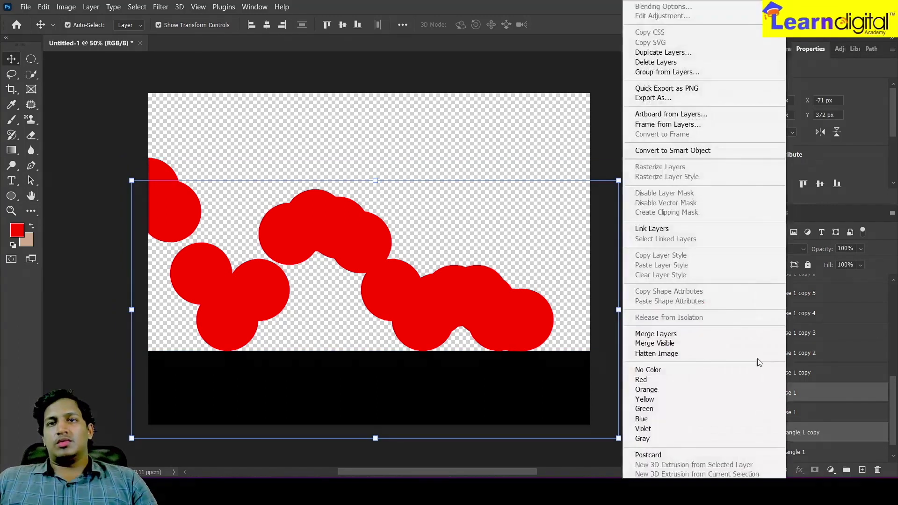
{"action": "left_click", "coordinate": [733, 334]}
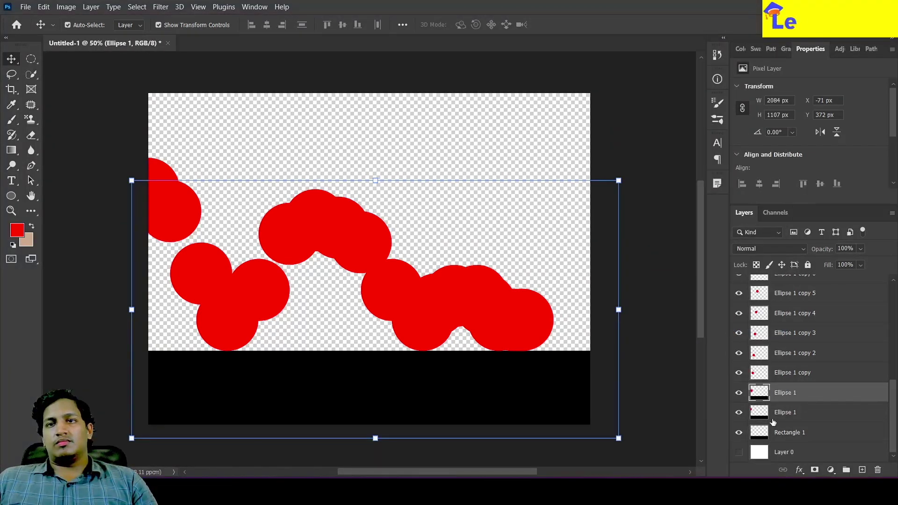
Step: Duplicate Rectangle 1 and merge the duplicate with the Ellipse 1 copy layer
{"action": "left_click", "coordinate": [794, 437]}
{"action": "key", "text": "ctrl+j"}
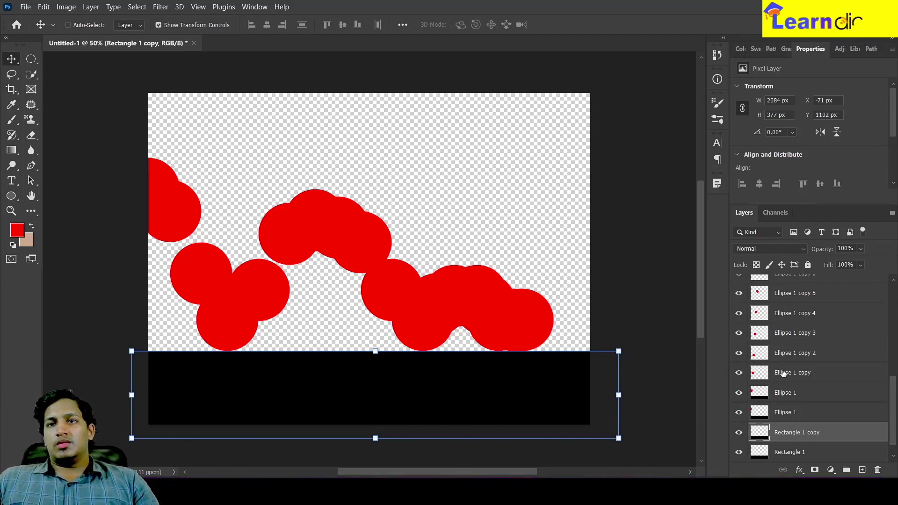
{"action": "left_click", "coordinate": [783, 372], "text": "ctrl"}
{"action": "right_click", "coordinate": [799, 435]}
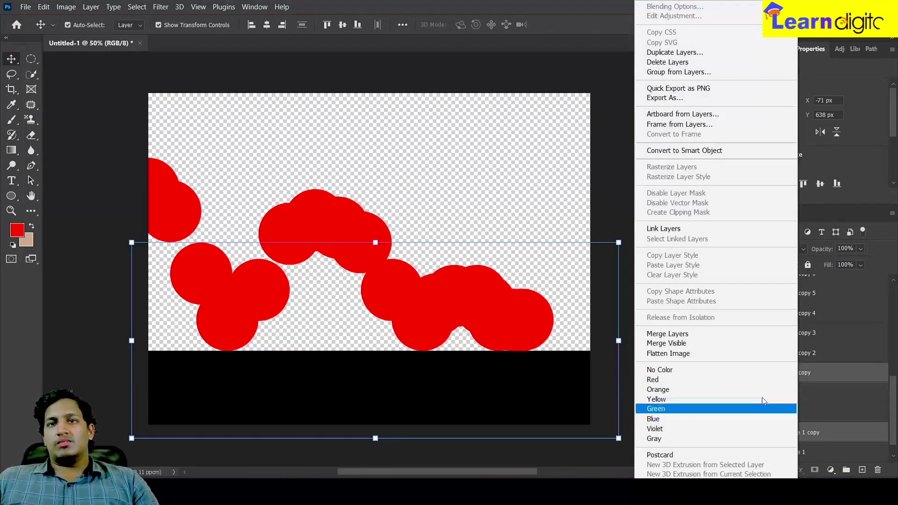
{"action": "left_click", "coordinate": [736, 332]}
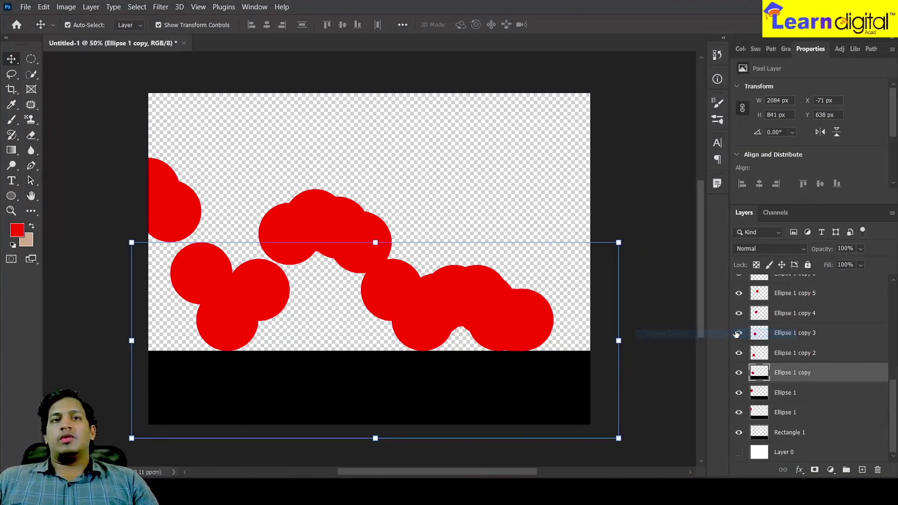
Step: Duplicate Rectangle 1 and merge the duplicate with the Ellipse 1 copy 2 layer
{"action": "left_click", "coordinate": [799, 432]}
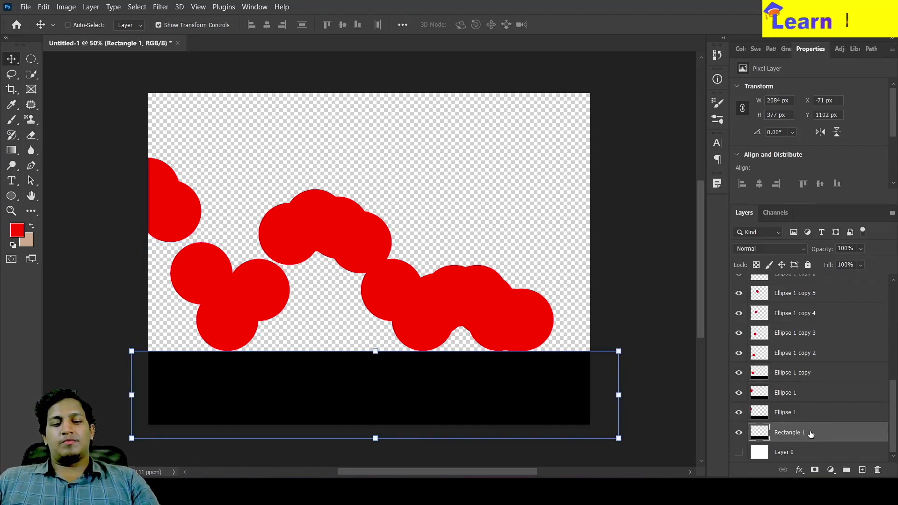
{"action": "key", "text": "ctrl+j"}
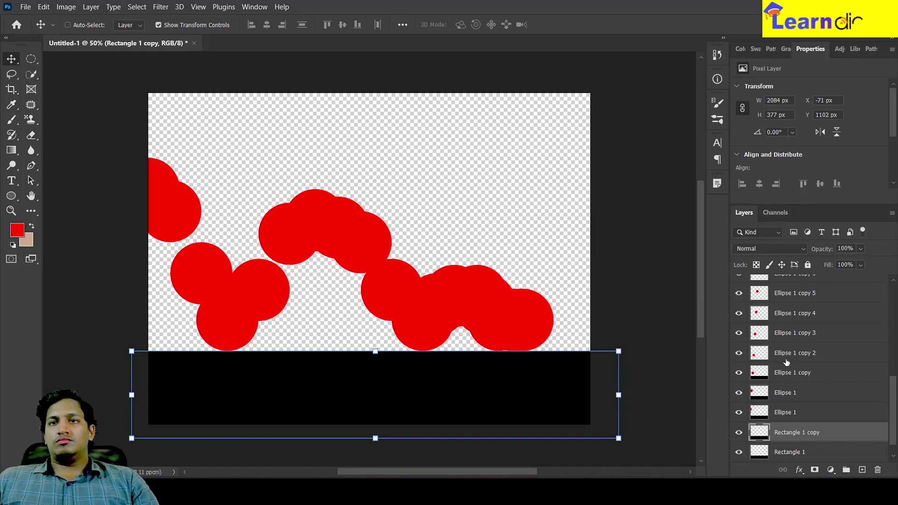
{"action": "left_click", "coordinate": [786, 360], "text": "ctrl"}
{"action": "right_click", "coordinate": [785, 359]}
{"action": "left_click", "coordinate": [724, 336]}
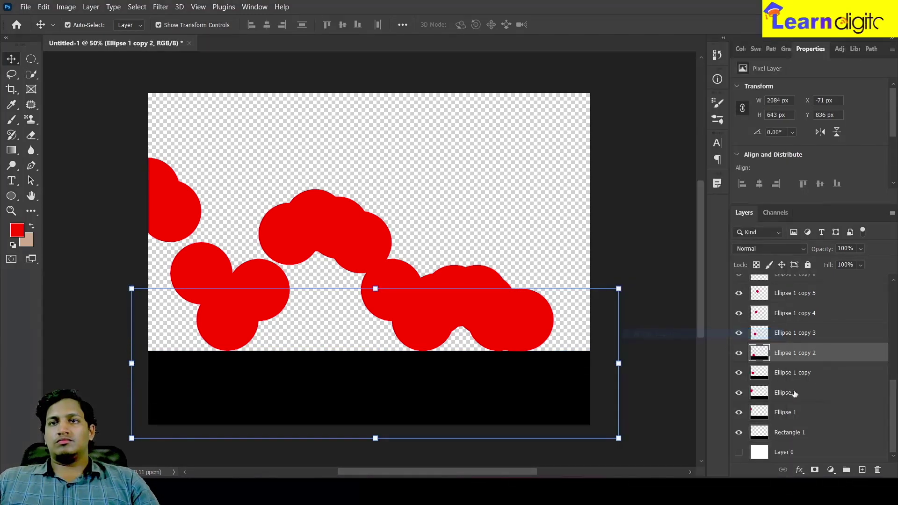
Step: Duplicate Rectangle 1 and merge the duplicate with the Ellipse 1 copy 3 layer
{"action": "left_click", "coordinate": [796, 436]}
{"action": "key", "text": "ctrl+j"}
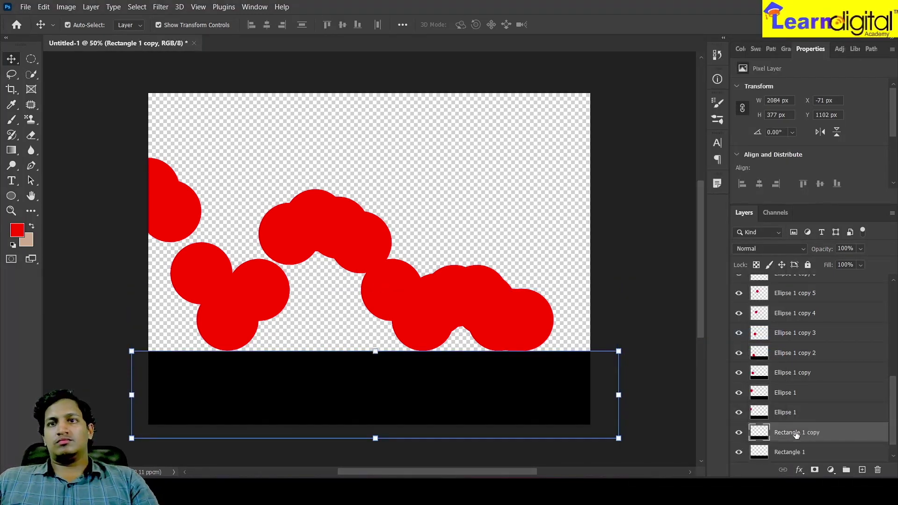
{"action": "left_click", "coordinate": [788, 334], "text": "ctrl"}
{"action": "right_click", "coordinate": [787, 335]}
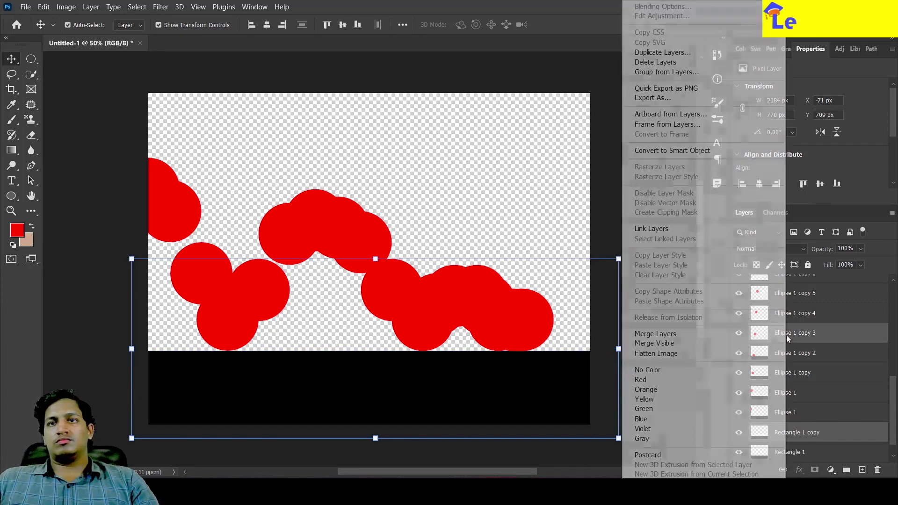
{"action": "left_click", "coordinate": [754, 333]}
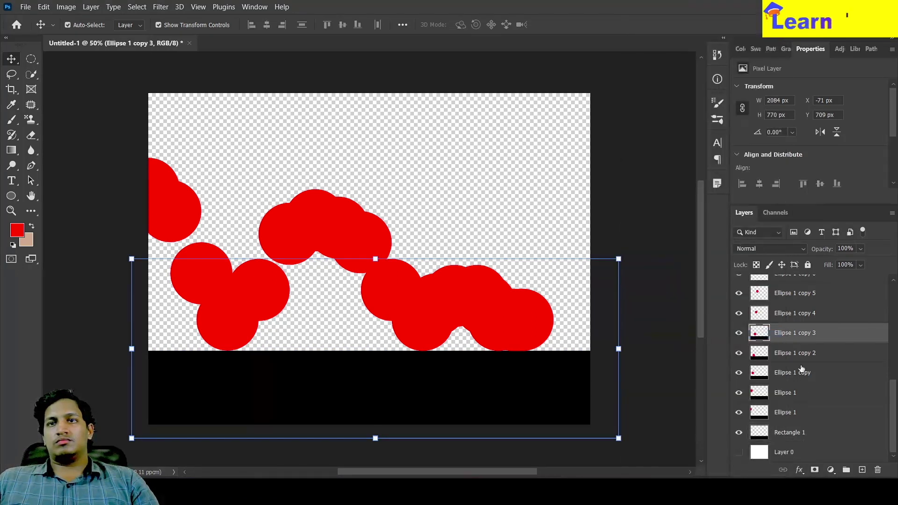
Step: Duplicate Rectangle 1 and merge the duplicate with the Ellipse 1 copy 4 layer
{"action": "left_click", "coordinate": [801, 434]}
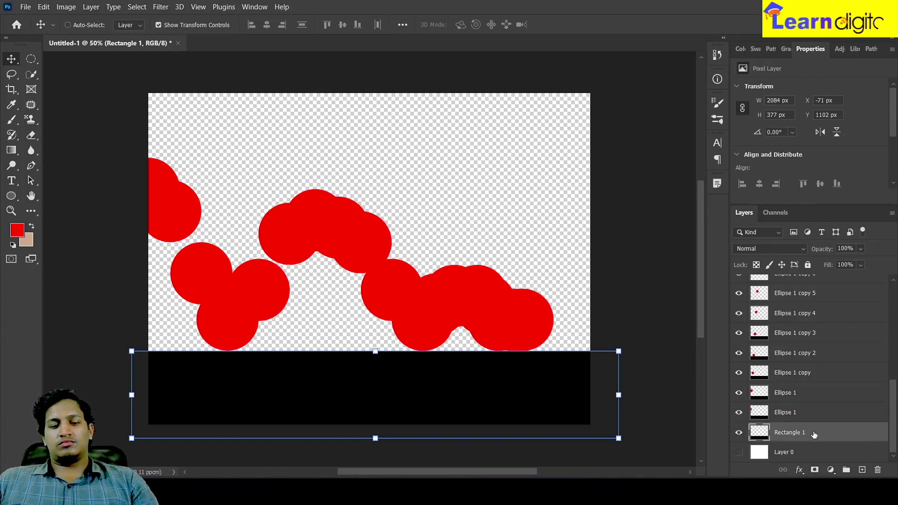
{"action": "key", "text": "ctrl+j"}
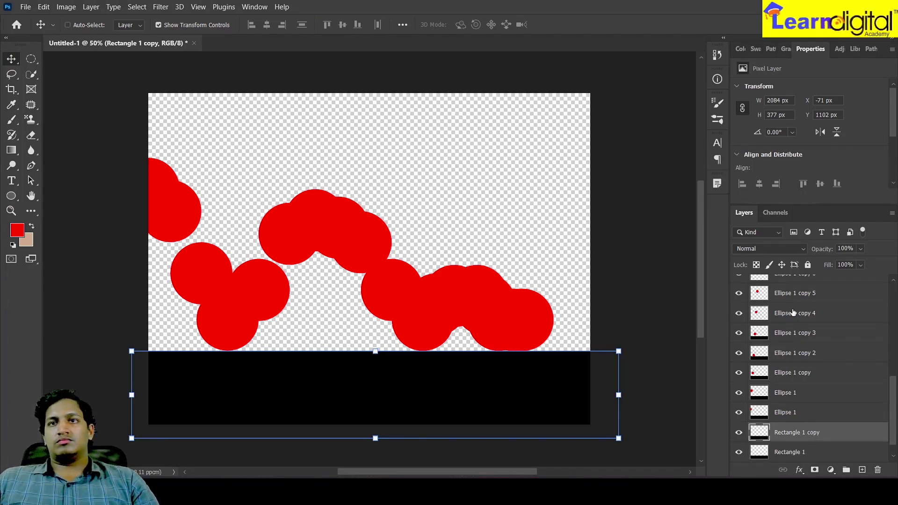
{"action": "left_click", "coordinate": [793, 313], "text": "ctrl"}
{"action": "right_click", "coordinate": [814, 434]}
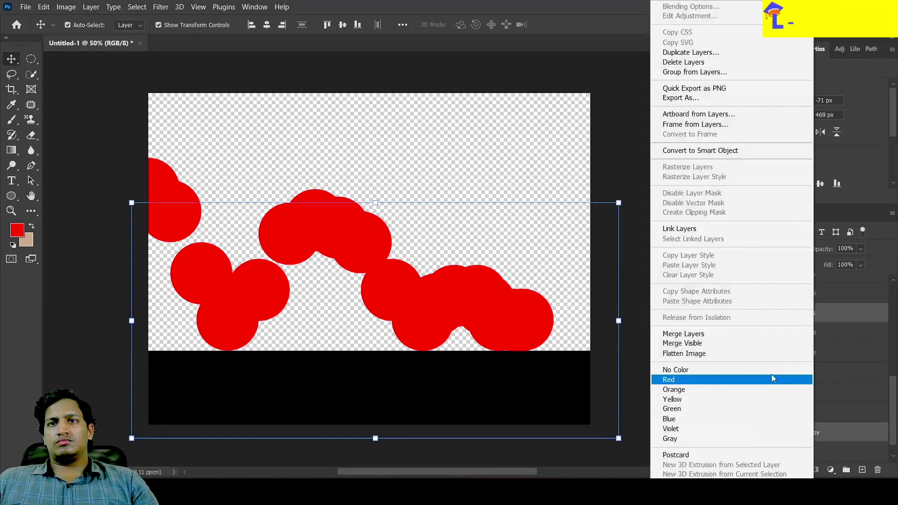
{"action": "left_click", "coordinate": [749, 334]}
Step: Duplicate Rectangle 1 and merge the duplicate with the Ellipse 1 copy 5 layer
{"action": "key", "text": "ctrl+z"}
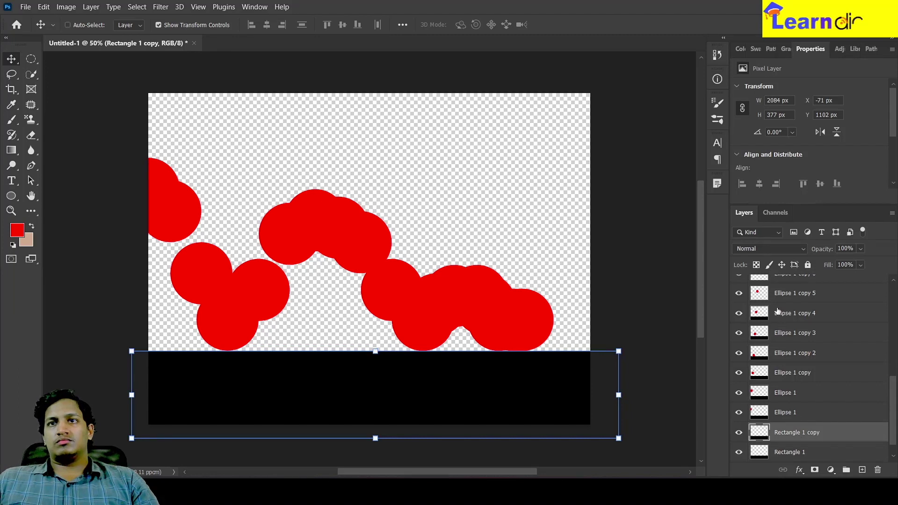
{"action": "left_click", "coordinate": [777, 298], "text": "ctrl"}
{"action": "right_click", "coordinate": [799, 433]}
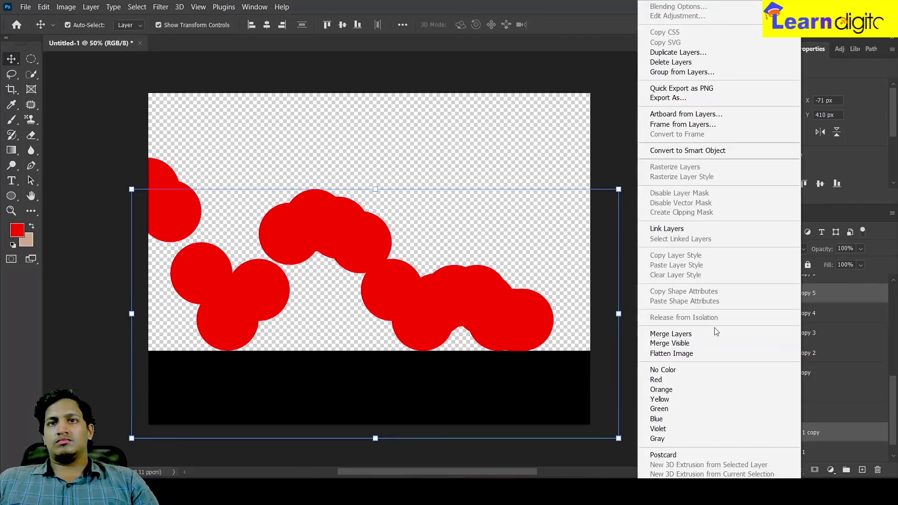
{"action": "left_click", "coordinate": [660, 334]}
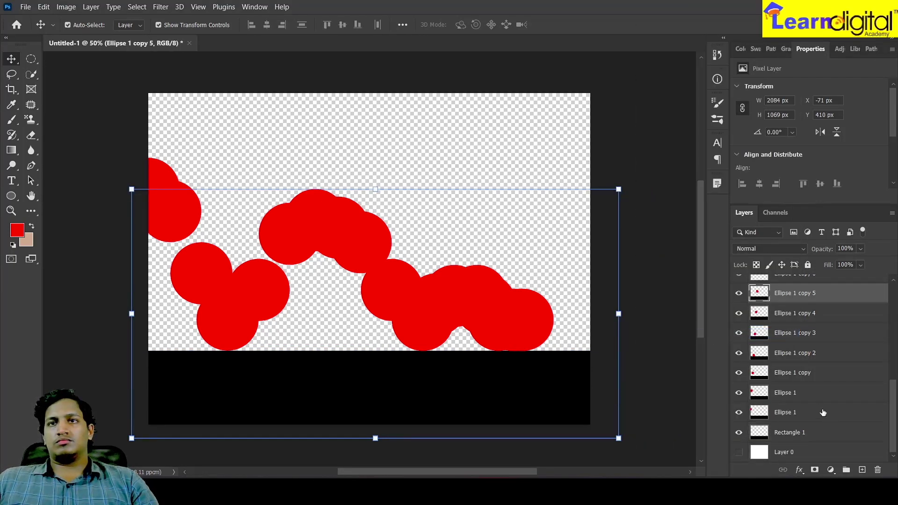
Step: Duplicate Rectangle 1 and move the duplicate up the layer stack, between Ellipse 1 copy 5 and Ellipse 1 copy 6
{"action": "key", "text": "ctrl+z"}
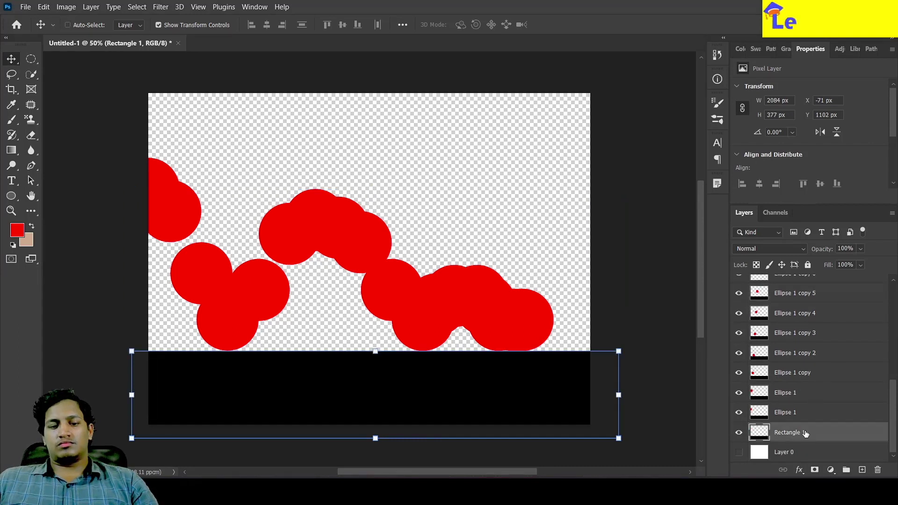
{"action": "left_click_drag", "start_coordinate": [806, 434], "coordinate": [772, 366]}
{"action": "scroll", "coordinate": [775, 368], "scroll_direction": "up", "scroll_amount": 5}
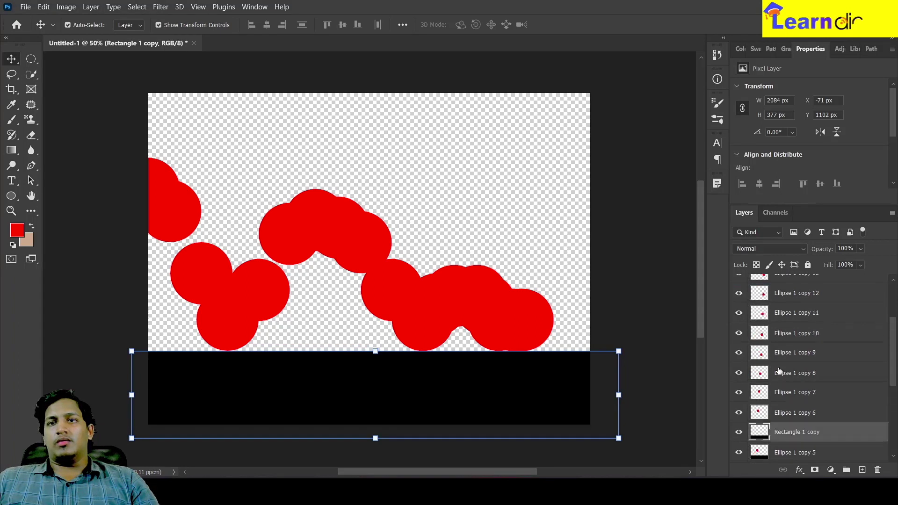
{"action": "scroll", "coordinate": [780, 371], "scroll_direction": "down", "scroll_amount": 5}
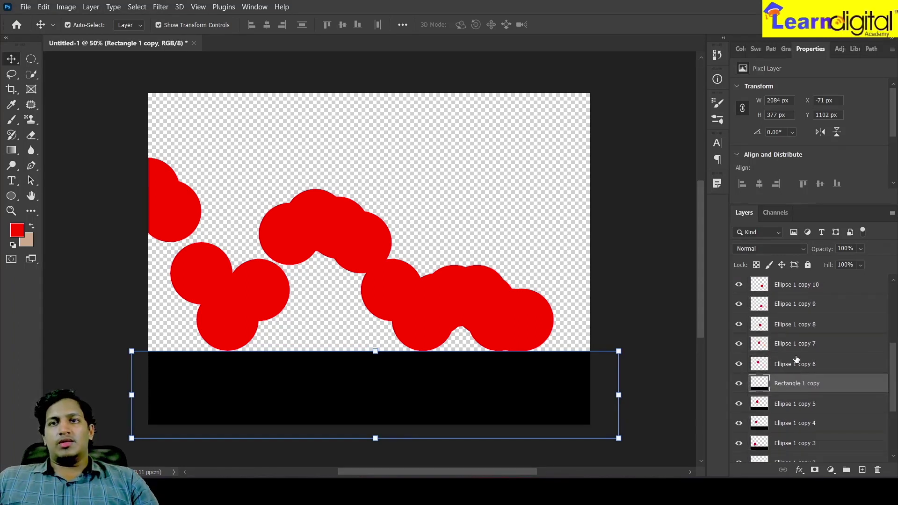
Step: Duplicate Rectangle 1 copy and merge the duplicate with the Ellipse 1 copy 6 layer
{"action": "key", "text": "ctrl"}
{"action": "key", "text": "ctrl+j"}
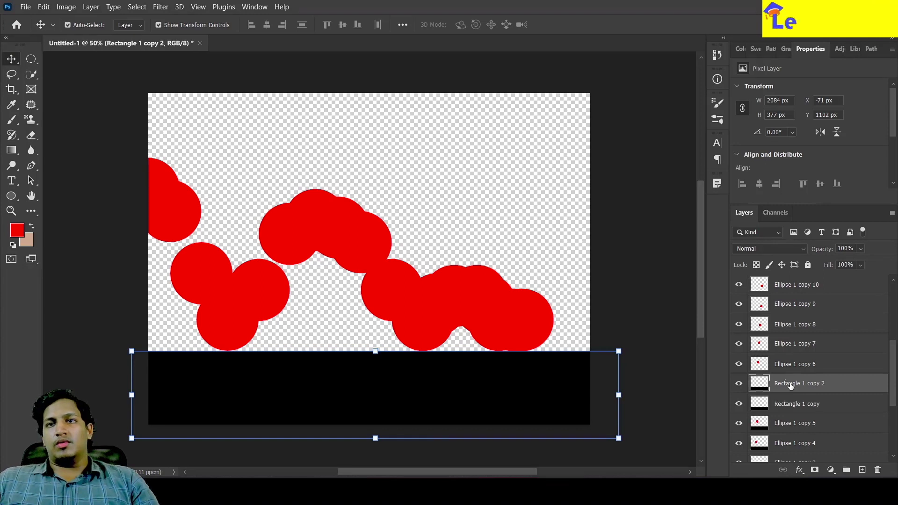
{"action": "left_click", "coordinate": [784, 363], "text": "ctrl"}
{"action": "right_click", "coordinate": [784, 361]}
{"action": "left_click", "coordinate": [736, 335]}
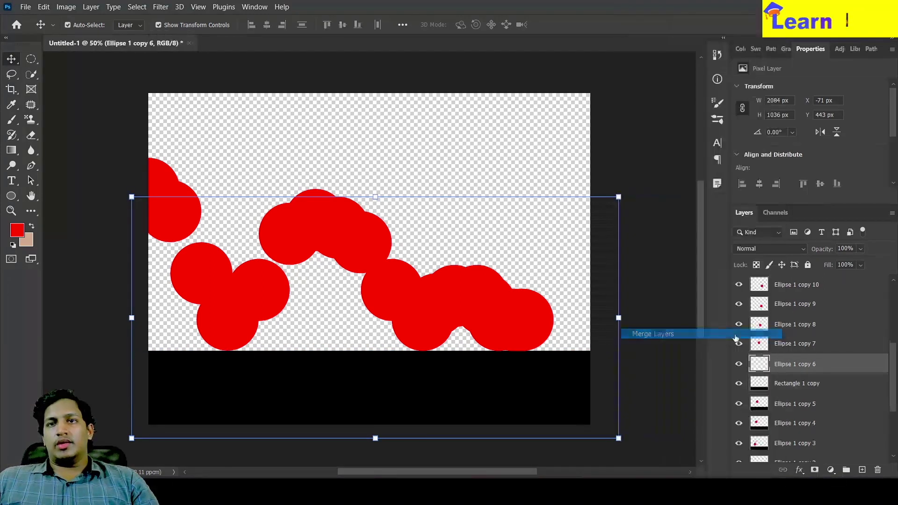
Step: Duplicate Rectangle 1 copy and merge the duplicate with the Ellipse 1 copy 7 layer
{"action": "left_click", "coordinate": [803, 384]}
{"action": "key", "text": "ctrl+j"}
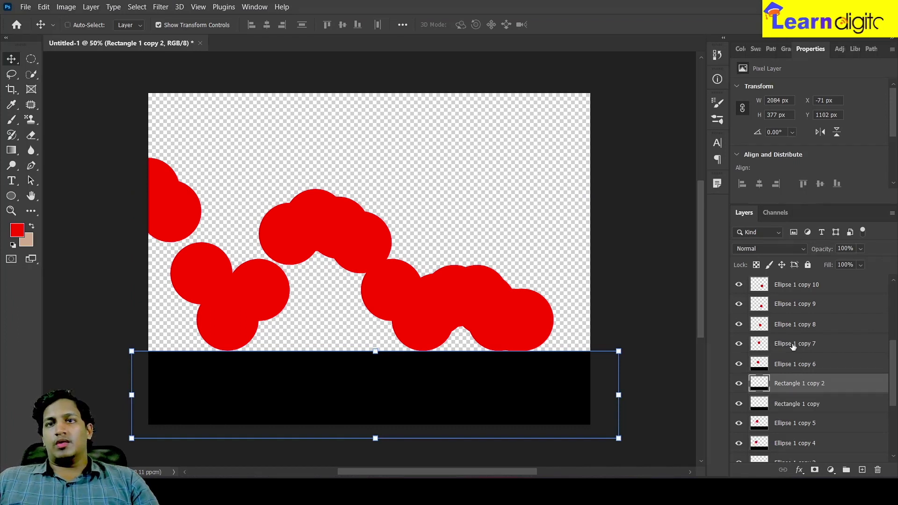
{"action": "left_click", "coordinate": [793, 346], "text": "ctrl"}
{"action": "right_click", "coordinate": [793, 345]}
{"action": "left_click", "coordinate": [738, 335]}
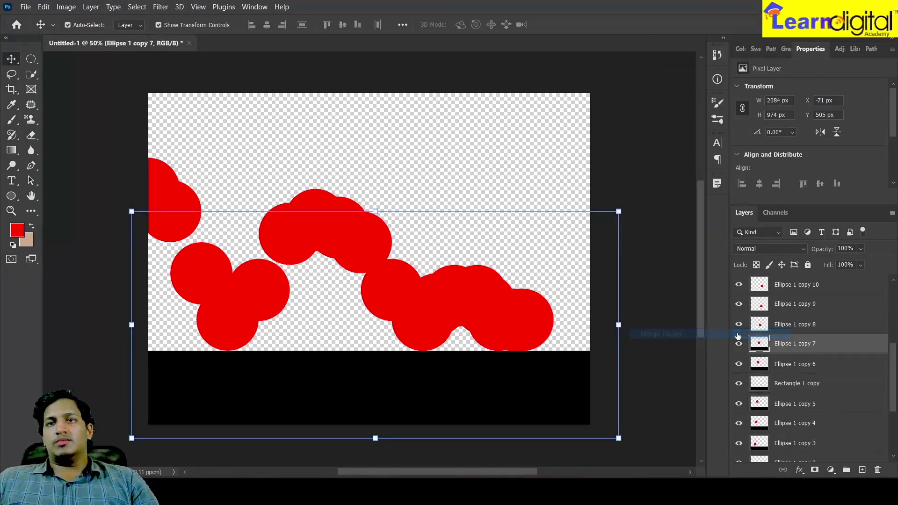
Step: Duplicate the Rectangle 1 copy layer below Ellipse 1 copy 6
{"action": "left_click", "coordinate": [803, 383]}
{"action": "key", "text": "ctrl+j"}
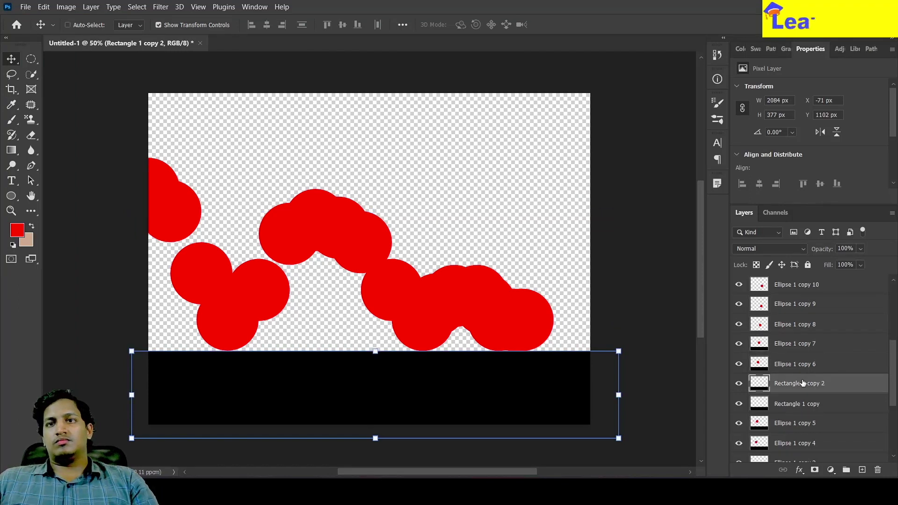
{"action": "left_click", "coordinate": [788, 333], "text": "ctrl"}
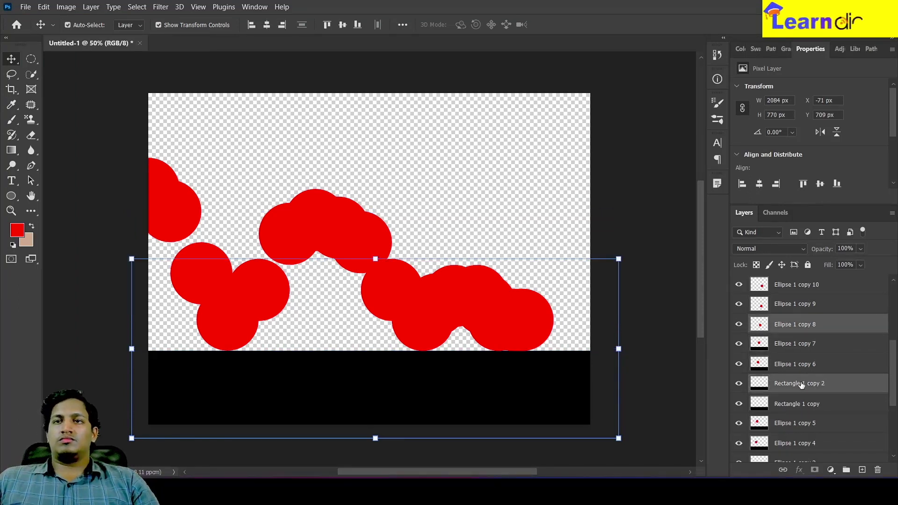
{"action": "left_click", "coordinate": [802, 384]}
{"action": "left_click", "coordinate": [799, 333], "text": "ctrl"}
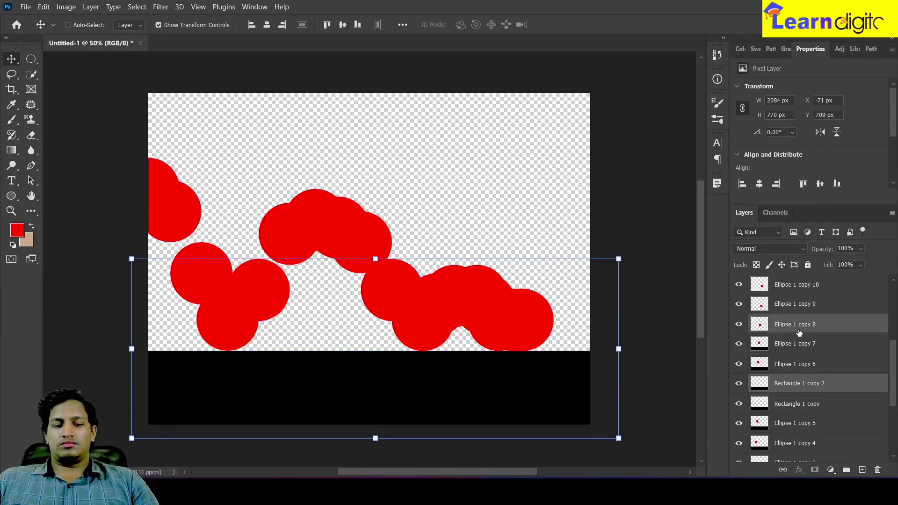
{"action": "right_click", "coordinate": [799, 333]}
{"action": "left_click", "coordinate": [772, 336]}
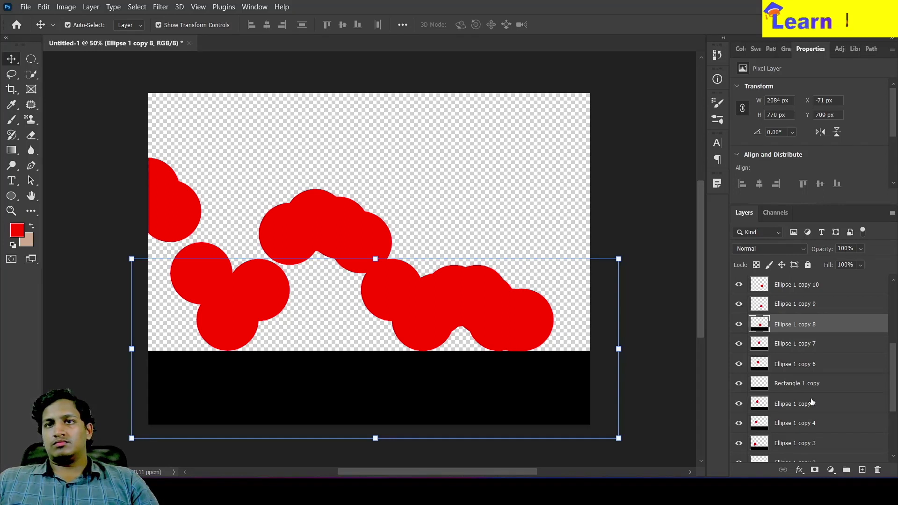
{"action": "key", "text": "ctrl+z"}
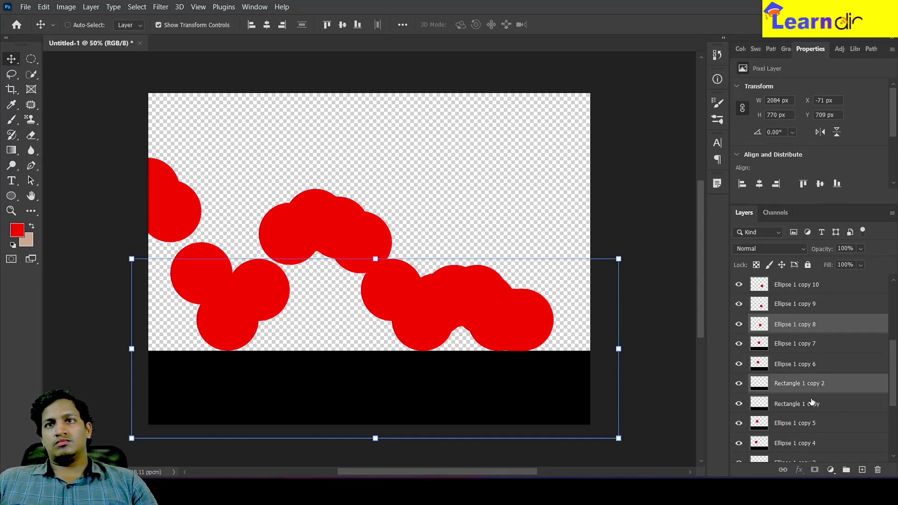
Step: Merge Rectangle 1 copy 2 with Ellipse 1 copy 8, and move Rectangle 1 copy directly above the merged layer
{"action": "left_click", "coordinate": [797, 388]}
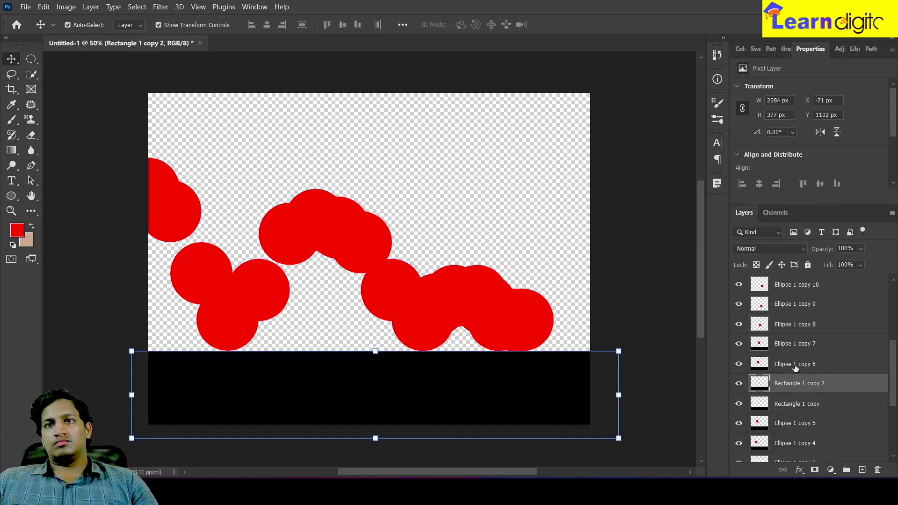
{"action": "left_click", "coordinate": [787, 325], "text": "ctrl"}
{"action": "right_click", "coordinate": [787, 325]}
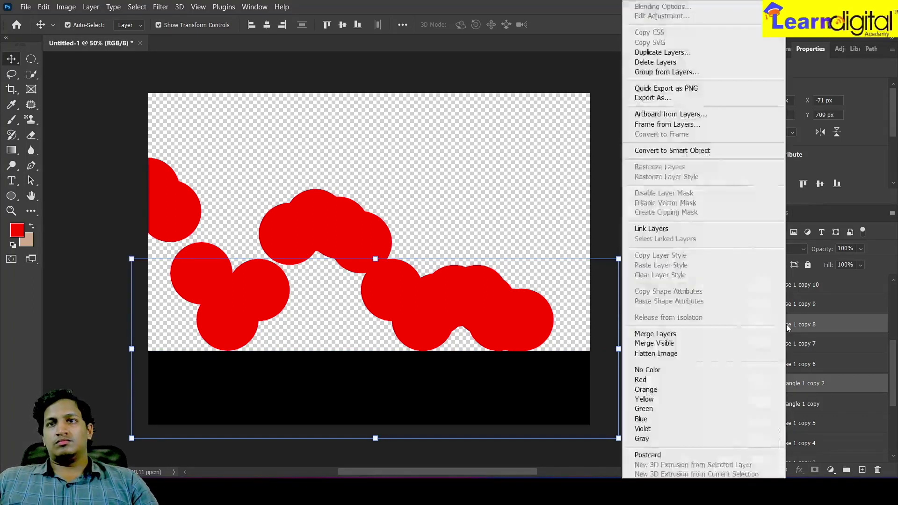
{"action": "left_click", "coordinate": [655, 333]}
{"action": "left_click_drag", "start_coordinate": [799, 384], "coordinate": [790, 326]}
{"action": "scroll", "coordinate": [795, 342], "scroll_direction": "up", "scroll_amount": 1}
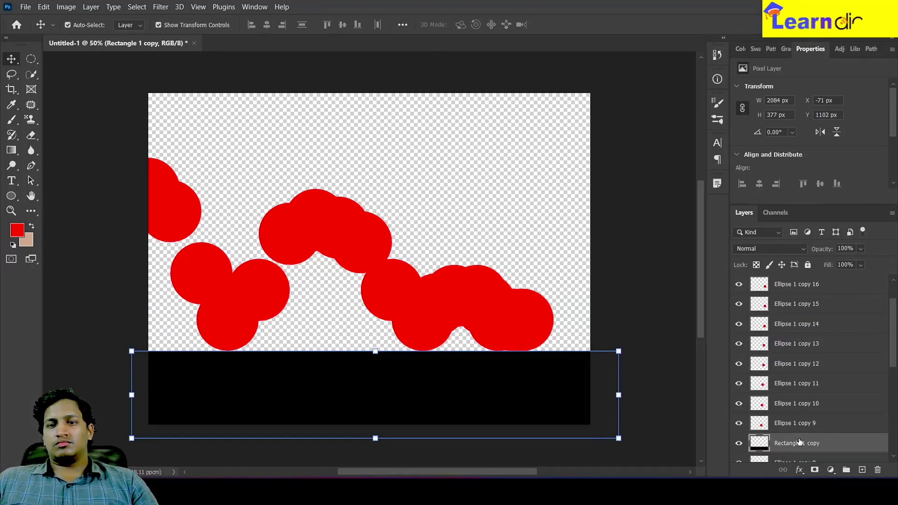
Step: Duplicate Rectangle 1 copy and merge the duplicate with the Ellipse 1 copy 9 layer
{"action": "key", "text": "ctrl+j"}
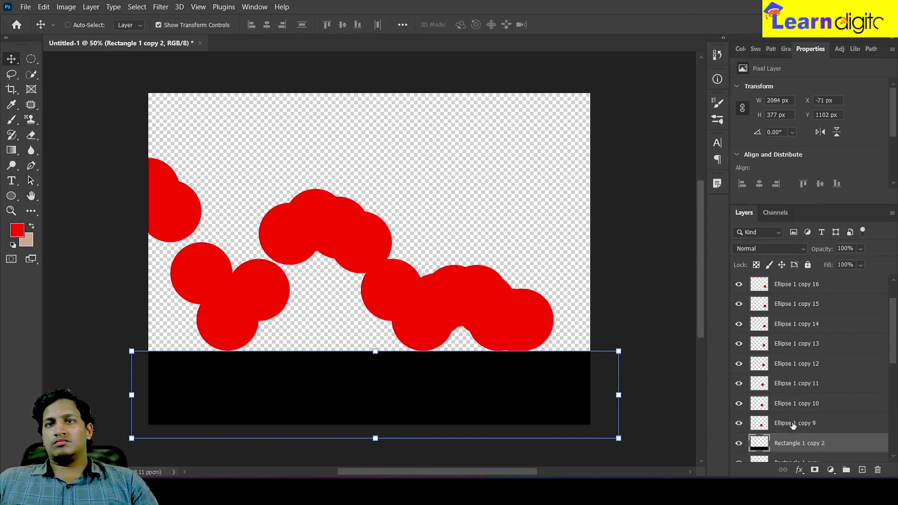
{"action": "left_click", "coordinate": [793, 423], "text": "ctrl"}
{"action": "right_click", "coordinate": [794, 423]}
{"action": "left_click", "coordinate": [732, 333]}
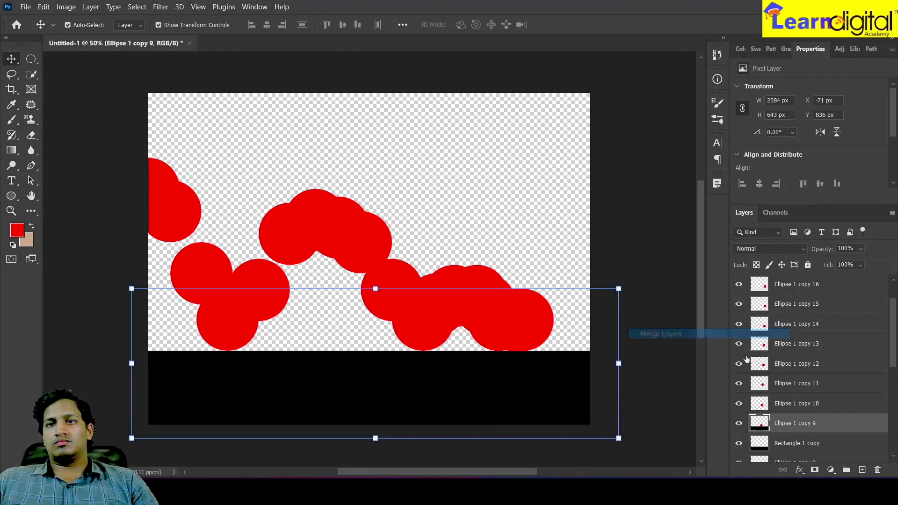
Step: Duplicate Rectangle 1 copy and merge the duplicate with the Ellipse 1 copy 10 layer
{"action": "left_click", "coordinate": [798, 443]}
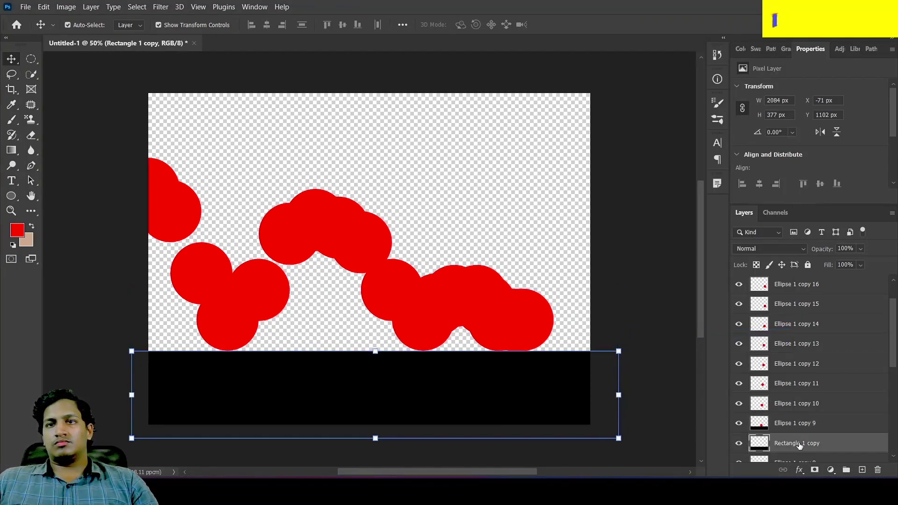
{"action": "key", "text": "ctrl+j"}
{"action": "left_click", "coordinate": [788, 405], "text": "ctrl"}
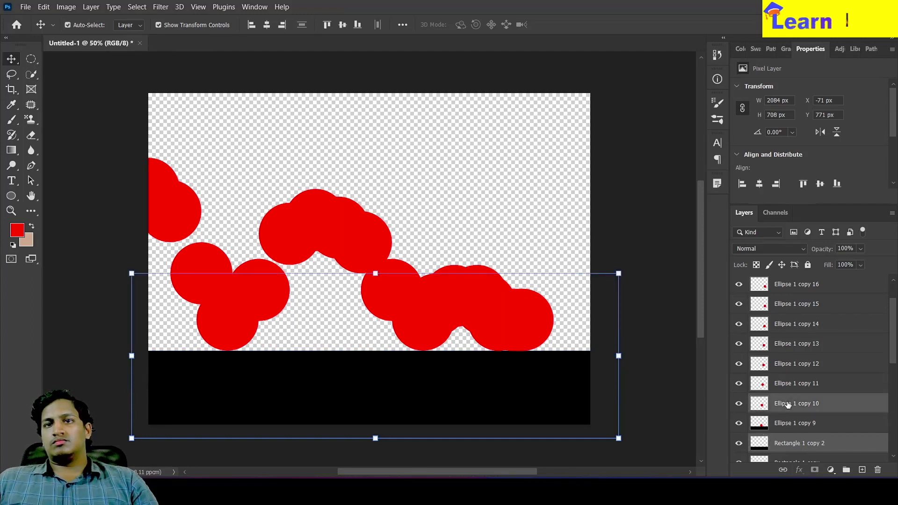
{"action": "right_click", "coordinate": [801, 407]}
{"action": "left_click", "coordinate": [751, 334]}
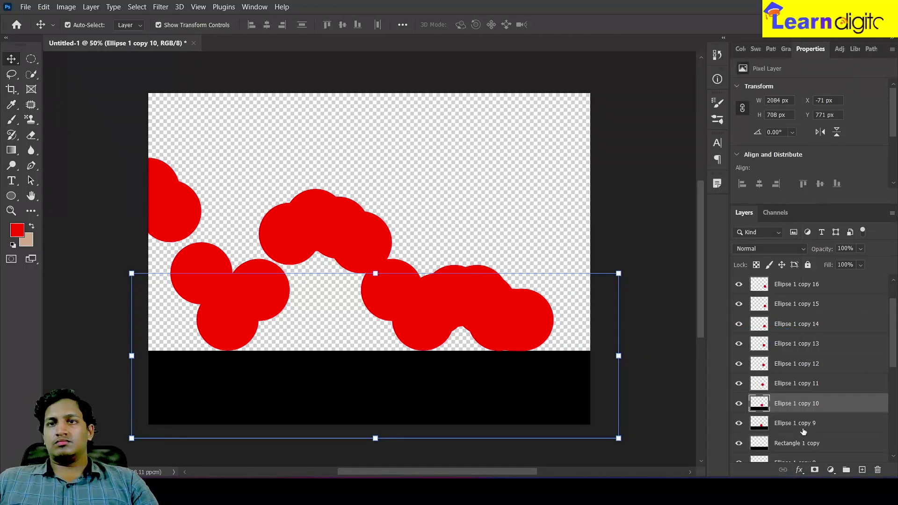
Step: Move Rectangle 1 copy above Ellipse 1 copy 10 and merge a duplicate of it with the Ellipse 1 copy 11 layer
{"action": "left_click_drag", "start_coordinate": [809, 444], "coordinate": [806, 408]}
{"action": "scroll", "coordinate": [806, 408], "scroll_direction": "up", "scroll_amount": 2}
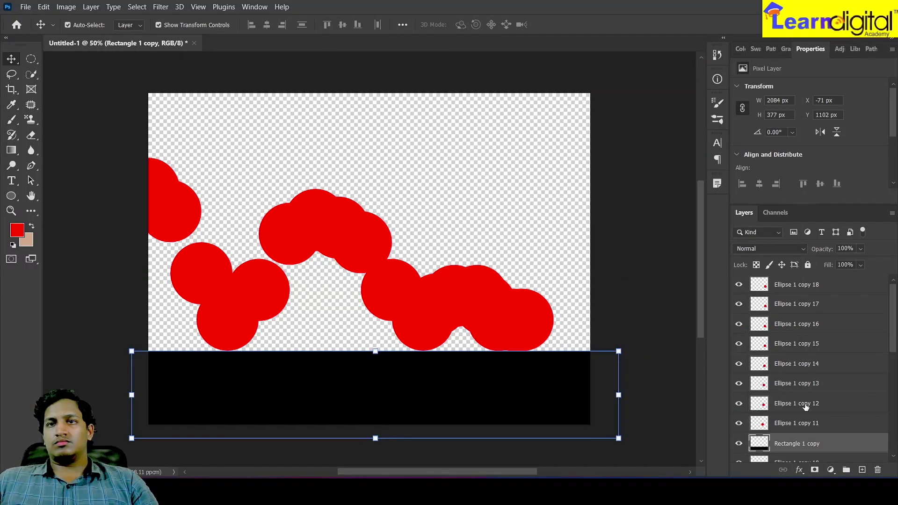
{"action": "key", "text": "ctrl+j"}
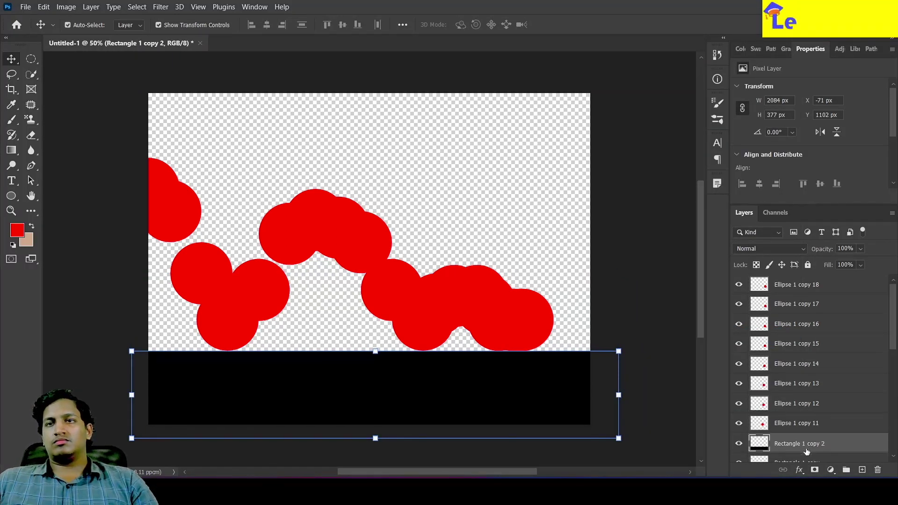
{"action": "left_click", "coordinate": [802, 424], "text": "ctrl"}
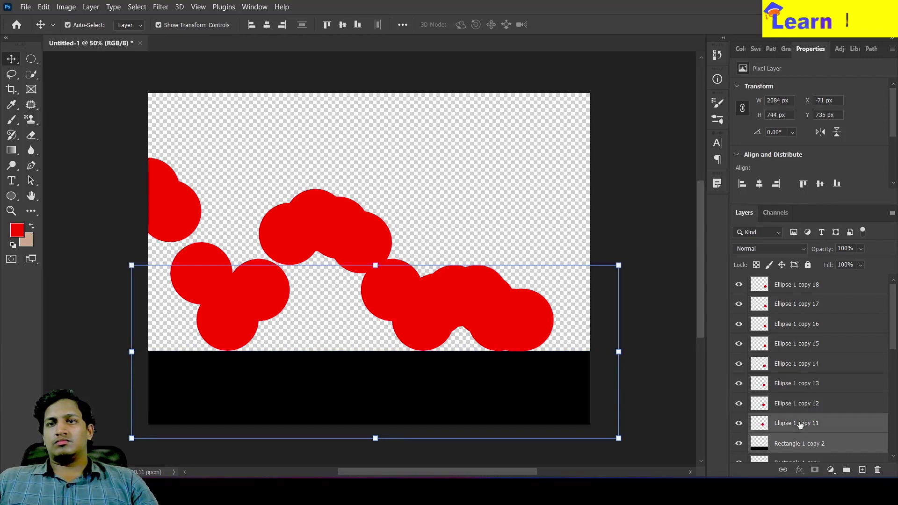
{"action": "right_click", "coordinate": [800, 421]}
{"action": "left_click", "coordinate": [737, 335]}
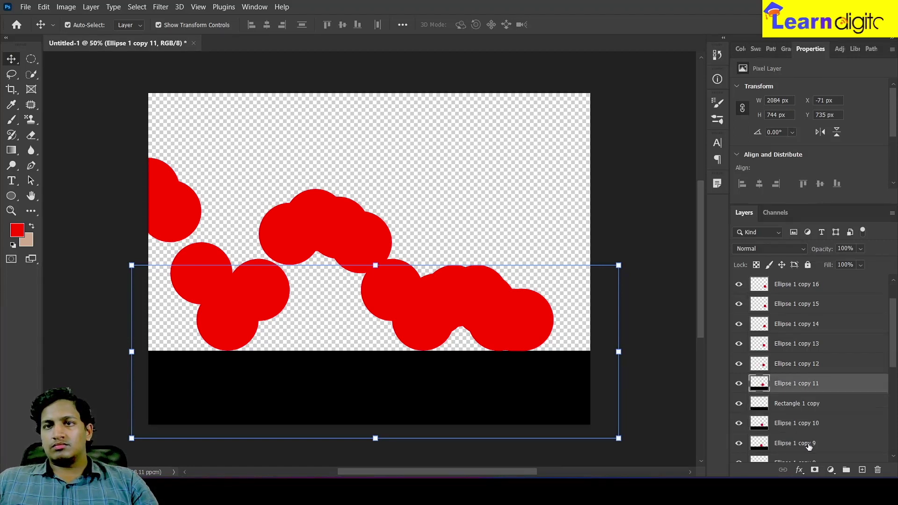
Step: Move Rectangle 1 copy above Ellipse 1 copy 11 and merge a duplicate of it with the Ellipse 1 copy 12 layer
{"action": "left_click_drag", "start_coordinate": [809, 444], "coordinate": [805, 423]}
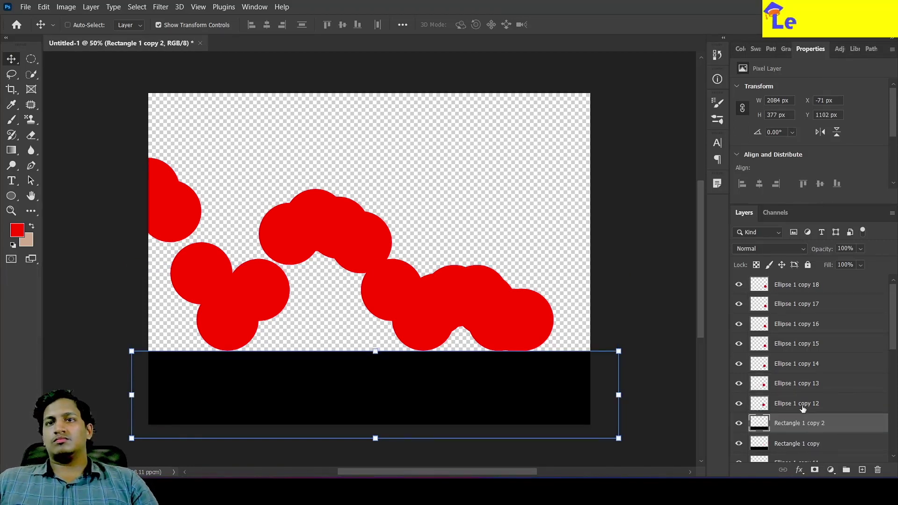
{"action": "left_click", "coordinate": [803, 403], "text": "shift"}
{"action": "right_click", "coordinate": [802, 403]}
{"action": "left_click", "coordinate": [770, 333]}
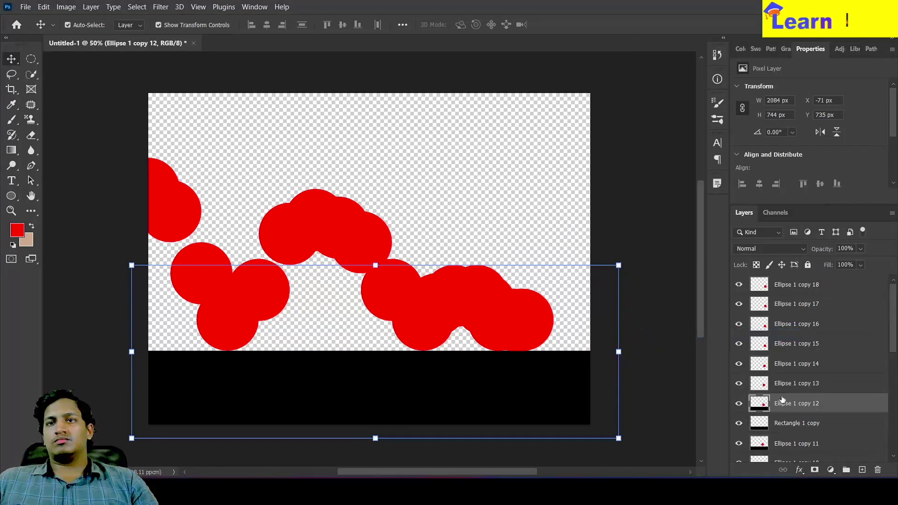
Step: Duplicate Rectangle 1 copy and merge the duplicate with the Ellipse 1 copy 13 layer
{"action": "left_click", "coordinate": [801, 424]}
{"action": "key", "text": "ctrl+j"}
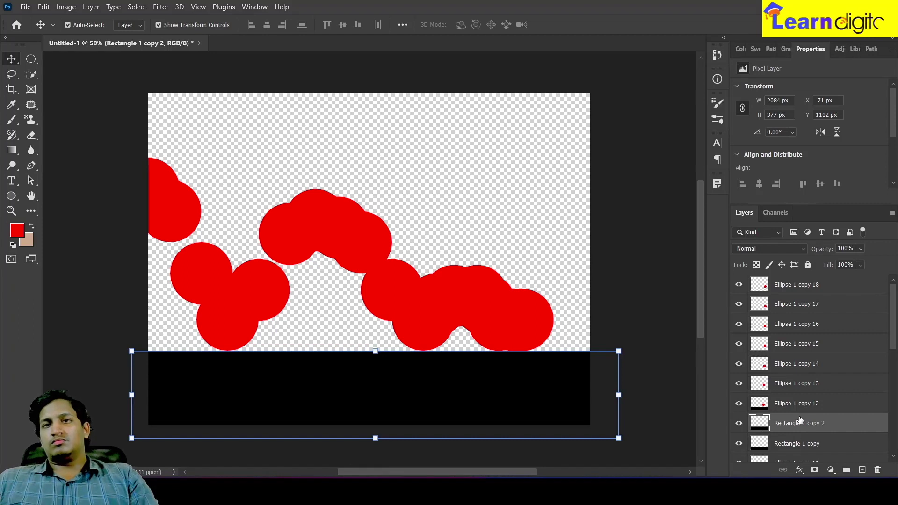
{"action": "left_click", "coordinate": [792, 404], "text": "shift"}
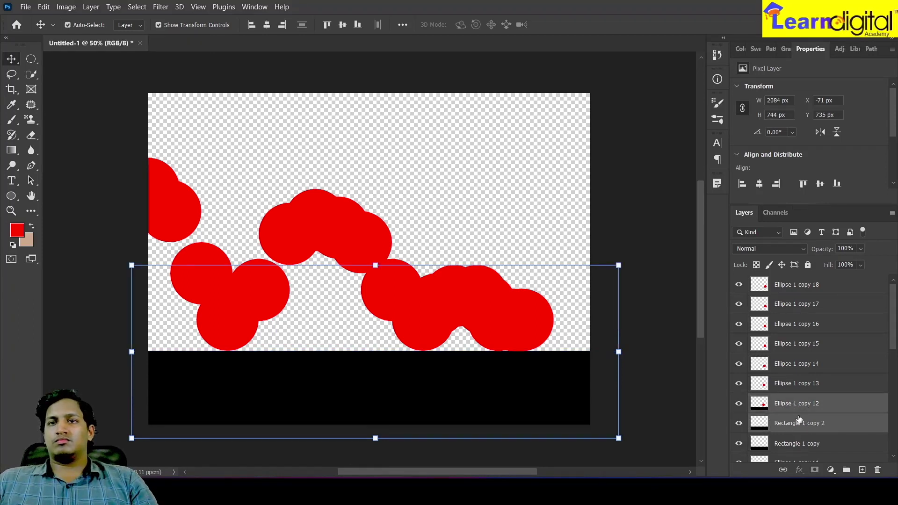
{"action": "left_click", "coordinate": [792, 404], "text": "ctrl"}
{"action": "left_click", "coordinate": [790, 383], "text": "shift"}
{"action": "right_click", "coordinate": [791, 383]}
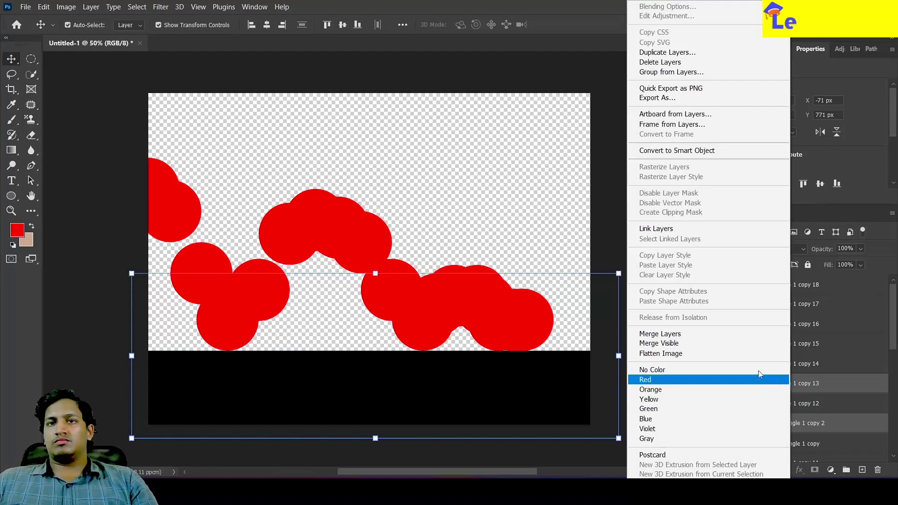
{"action": "left_click", "coordinate": [664, 333]}
Step: Duplicate Rectangle 1 copy and merge the duplicate with the Ellipse 1 copy 14 layer
{"action": "key", "text": "ctrl+j"}
{"action": "left_click", "coordinate": [793, 370], "text": "ctrl"}
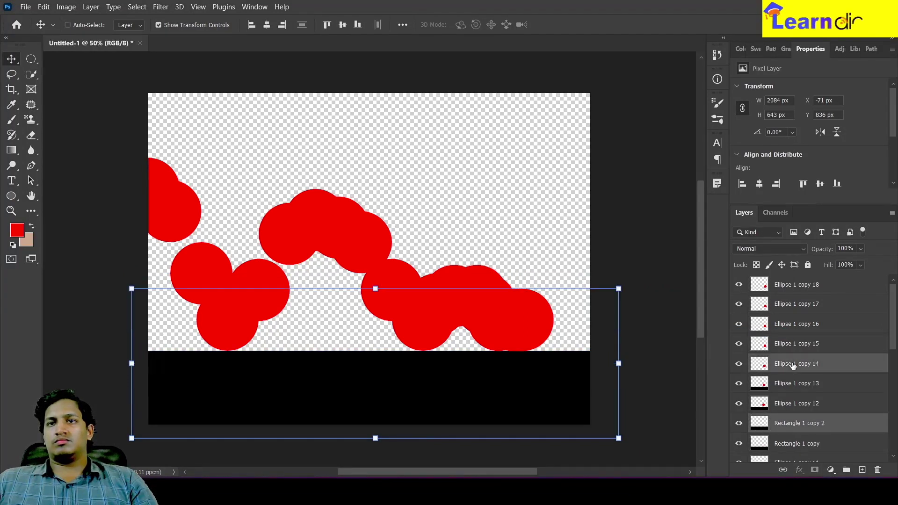
{"action": "right_click", "coordinate": [793, 370]}
{"action": "left_click", "coordinate": [776, 333]}
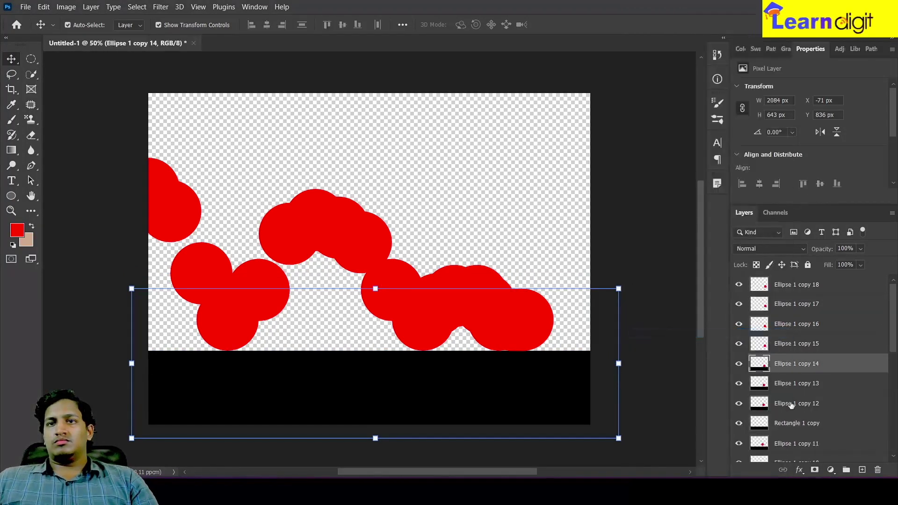
Step: Move Rectangle 1 copy above Ellipse 1 copy 14 and merge a duplicate of it with the Ellipse 1 copy 15 layer
{"action": "left_click", "coordinate": [807, 423]}
{"action": "left_click_drag", "start_coordinate": [810, 424], "coordinate": [802, 364]}
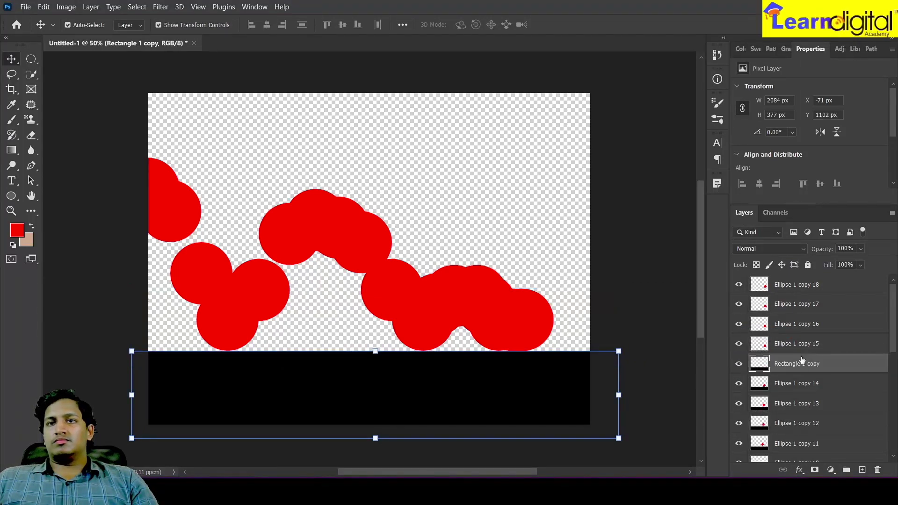
{"action": "key", "text": "ctrl+j"}
{"action": "left_click", "coordinate": [804, 344], "text": "shift"}
{"action": "right_click", "coordinate": [805, 345]}
{"action": "left_click", "coordinate": [672, 334]}
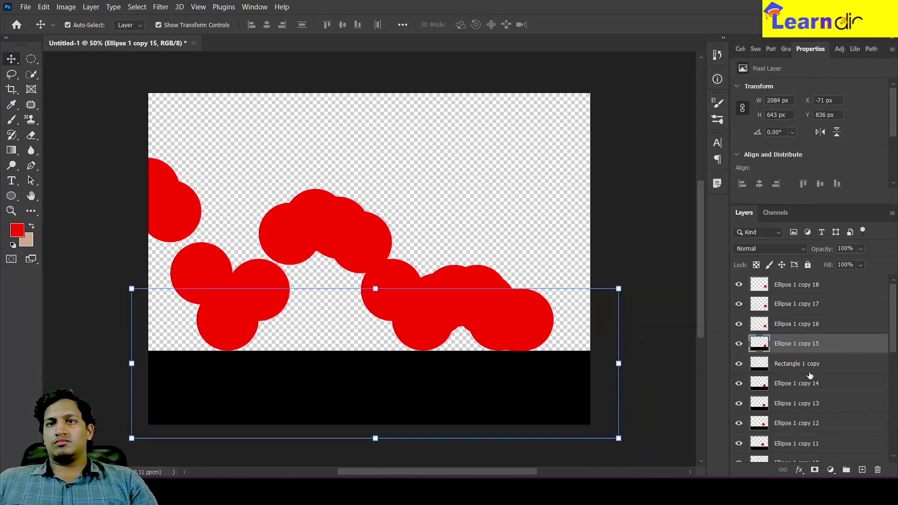
Step: Duplicate Rectangle 1 copy and merge the duplicate with the Ellipse 1 copy 16 layer
{"action": "left_click", "coordinate": [808, 369]}
{"action": "key", "text": "ctrl+j"}
{"action": "left_click", "coordinate": [801, 328], "text": "ctrl"}
{"action": "right_click", "coordinate": [801, 328]}
{"action": "left_click", "coordinate": [768, 335]}
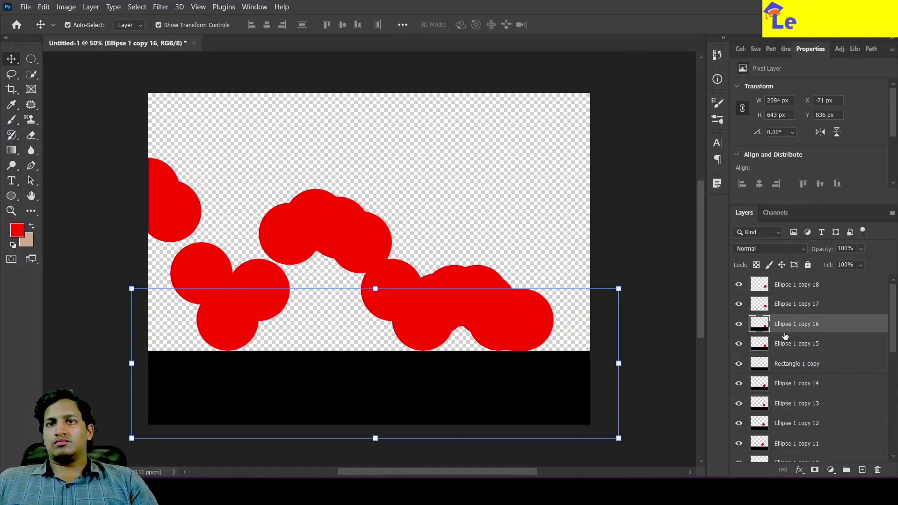
Step: Duplicate Rectangle 1 copy and merge the duplicate with the Ellipse 1 copy 17 layer
{"action": "left_click", "coordinate": [791, 361]}
{"action": "key", "text": "ctrl+j"}
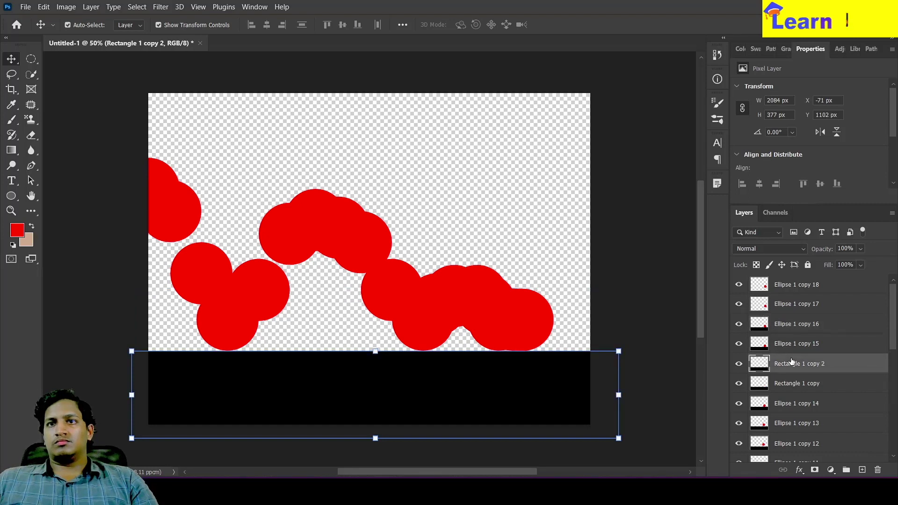
{"action": "left_click", "coordinate": [795, 312], "text": "ctrl"}
{"action": "right_click", "coordinate": [794, 311]}
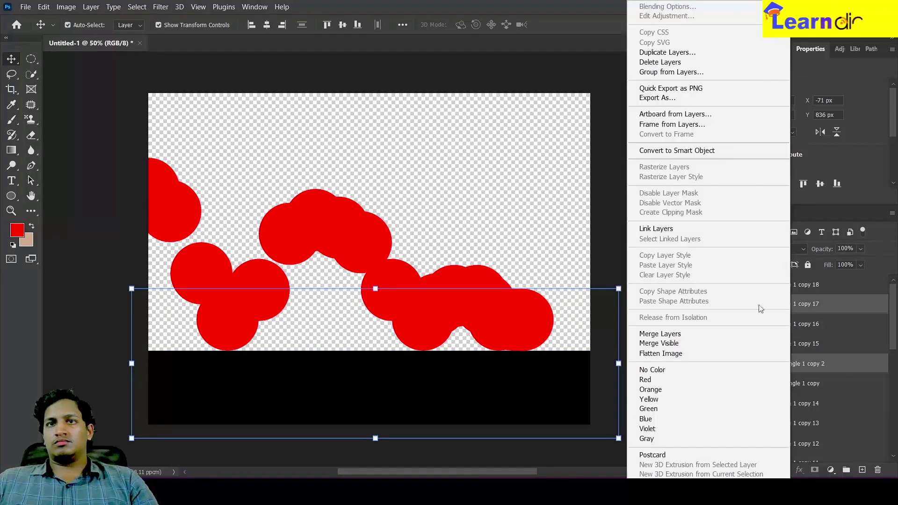
{"action": "left_click", "coordinate": [738, 334]}
Step: Merge the Rectangle 1 copy layer with the Ellipse 1 copy 18 layer
{"action": "left_click", "coordinate": [797, 368]}
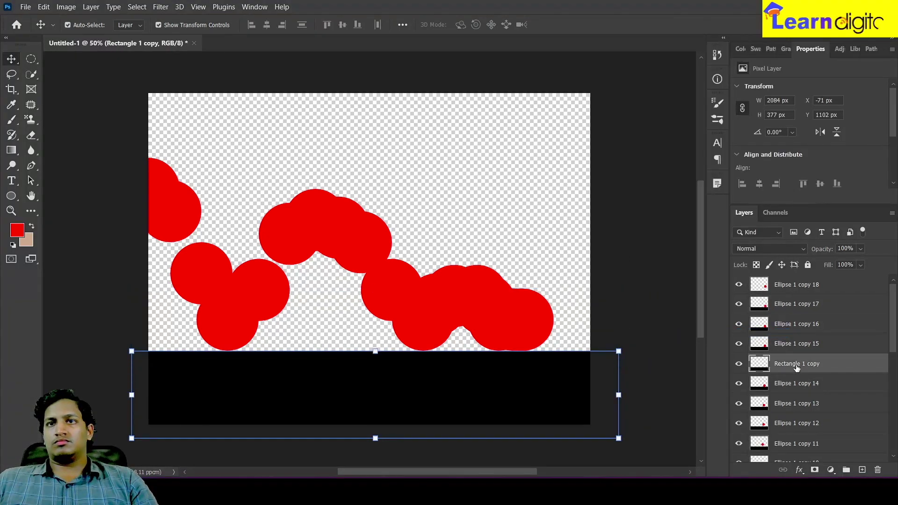
{"action": "left_click", "coordinate": [795, 286], "text": "ctrl"}
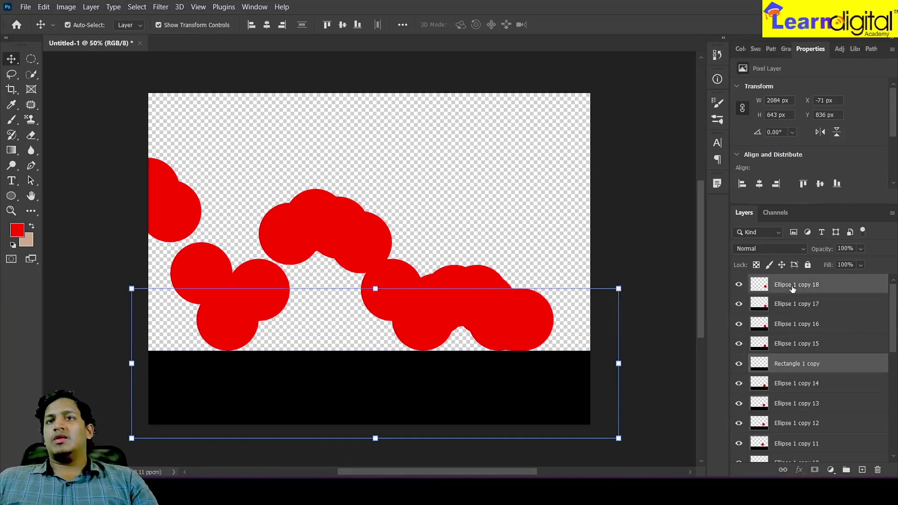
{"action": "right_click", "coordinate": [792, 287]}
{"action": "left_click", "coordinate": [742, 333]}
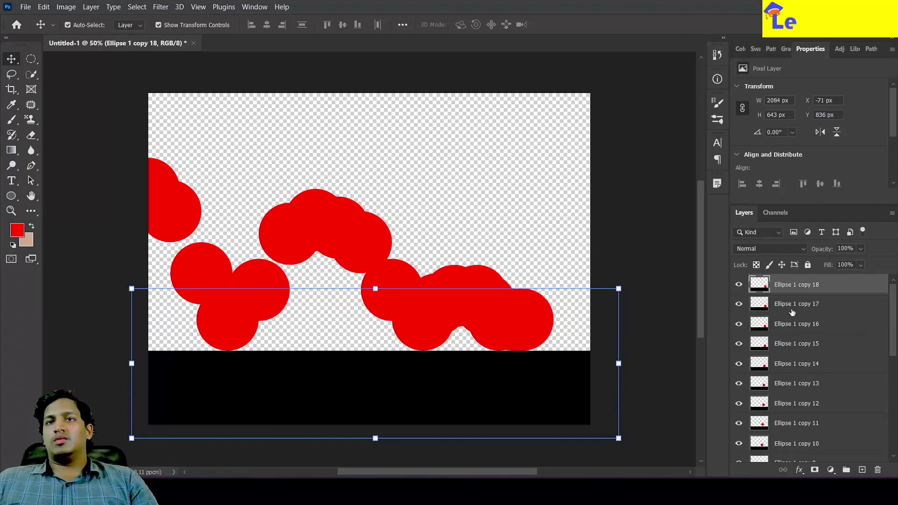
Step: Delete the white background layer, Layer 0, at the bottom of the layer stack
{"action": "scroll", "coordinate": [767, 328], "scroll_direction": "down", "scroll_amount": 6}
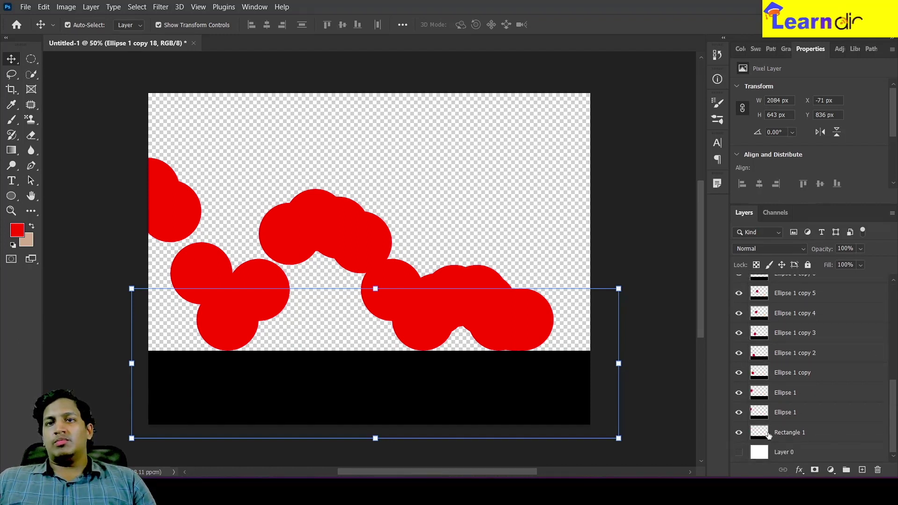
{"action": "left_click", "coordinate": [778, 433]}
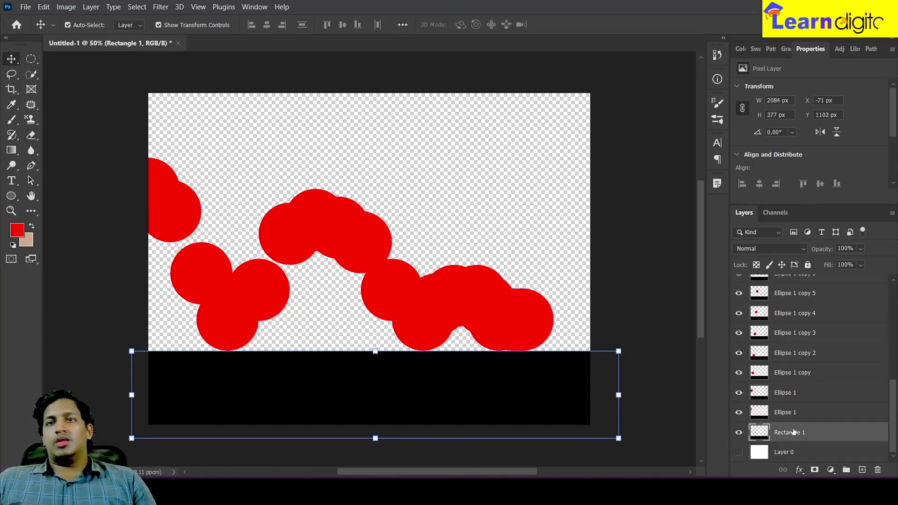
{"action": "left_click", "coordinate": [786, 453]}
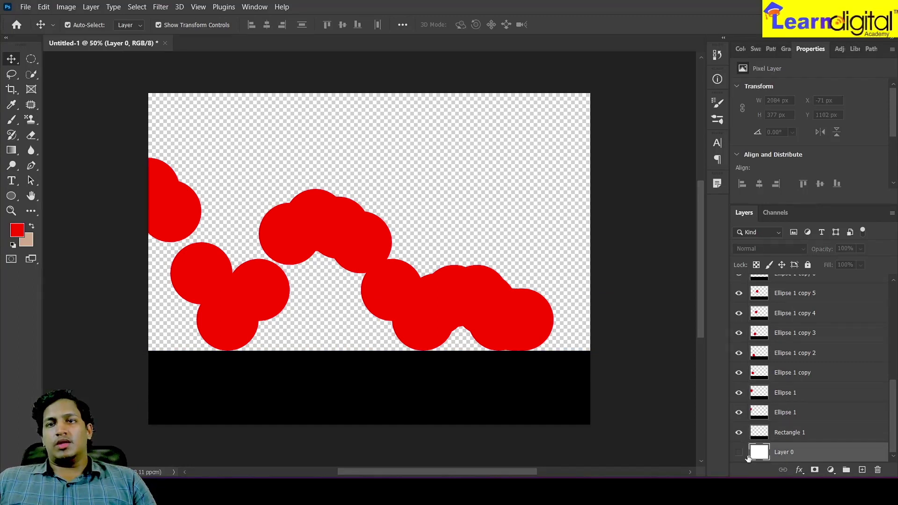
{"action": "left_click", "coordinate": [739, 452]}
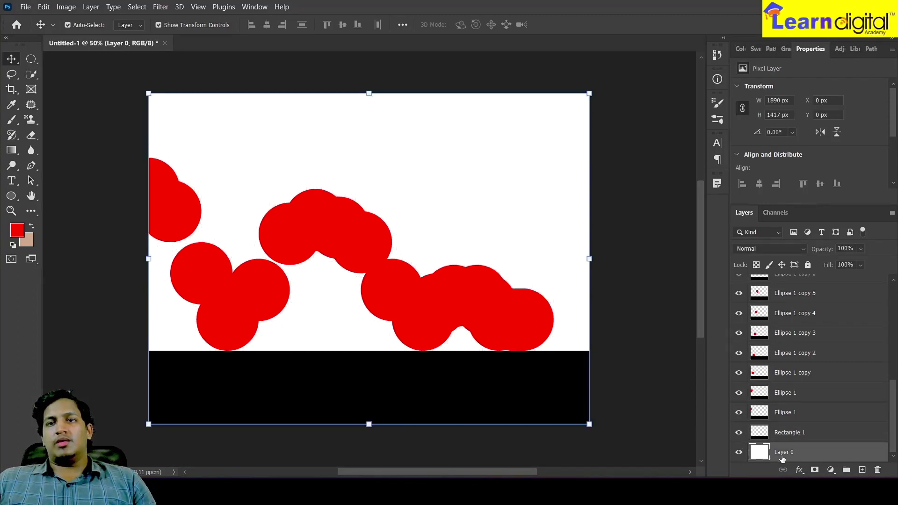
{"action": "left_click", "coordinate": [878, 471]}
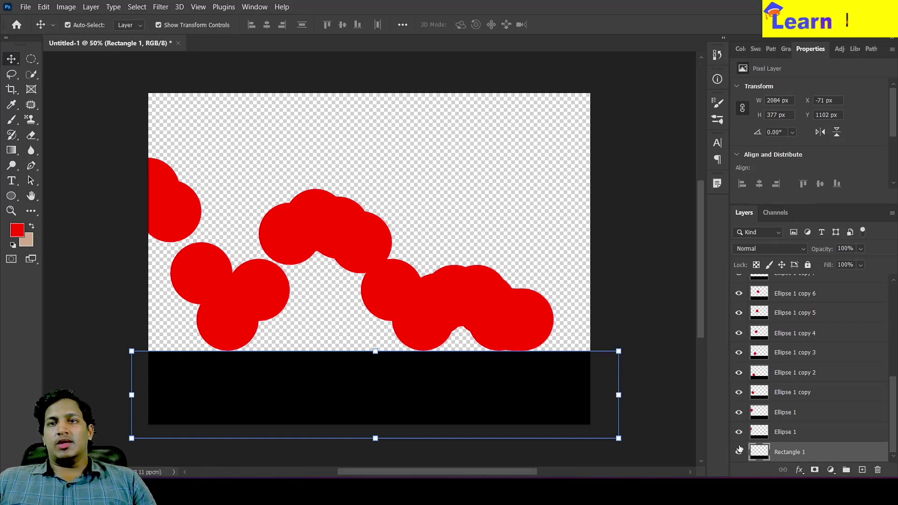
Step: Deselect all layers and show the Timeline
{"action": "scroll", "coordinate": [788, 445], "scroll_direction": "up", "scroll_amount": 4}
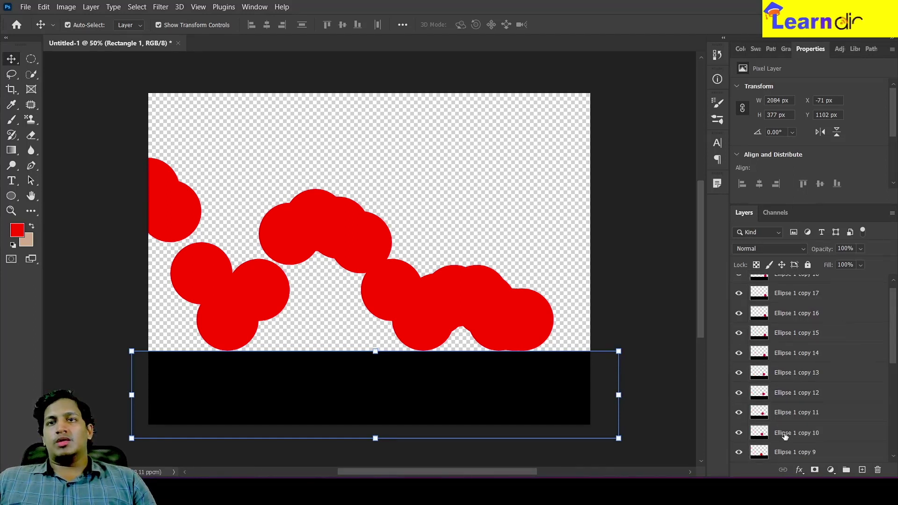
{"action": "scroll", "coordinate": [786, 437], "scroll_direction": "down", "scroll_amount": 3}
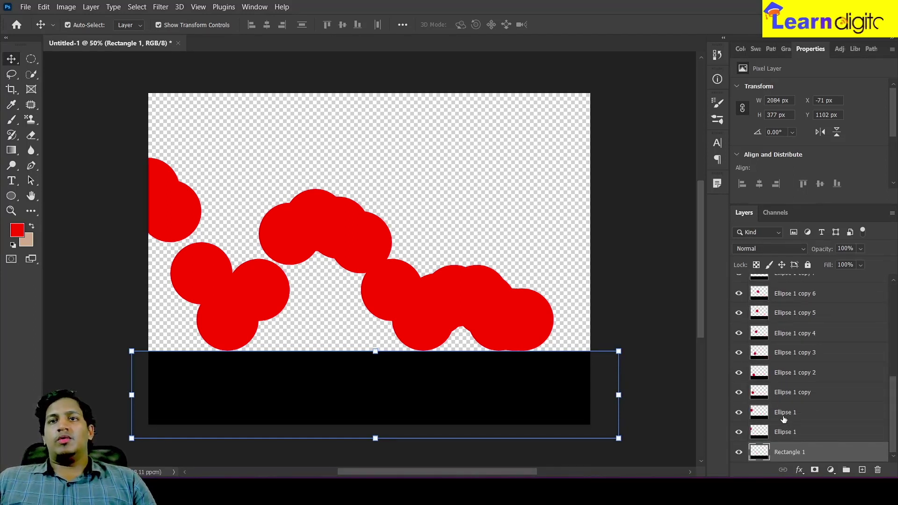
{"action": "scroll", "coordinate": [784, 419], "scroll_direction": "up", "scroll_amount": 6}
{"action": "scroll", "coordinate": [784, 420], "scroll_direction": "down", "scroll_amount": 6}
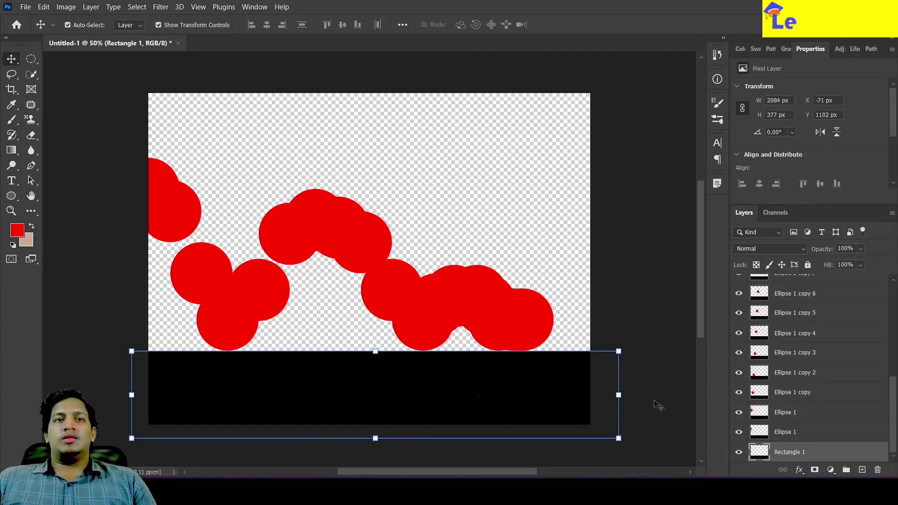
{"action": "left_click", "coordinate": [655, 441]}
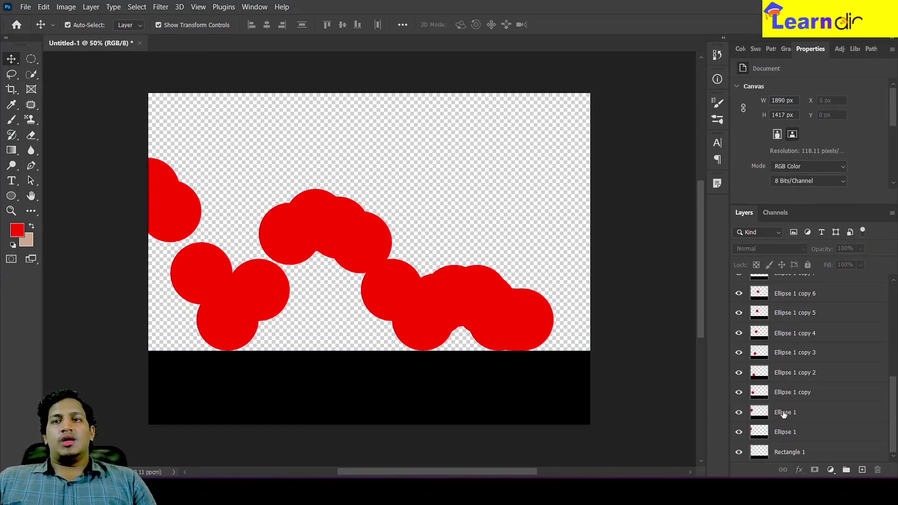
{"action": "left_click", "coordinate": [255, 6]}
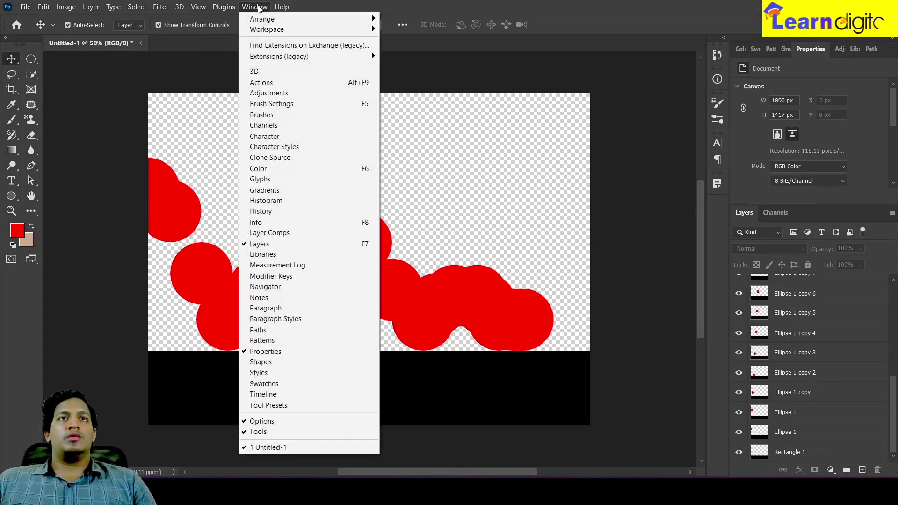
{"action": "left_click", "coordinate": [279, 396]}
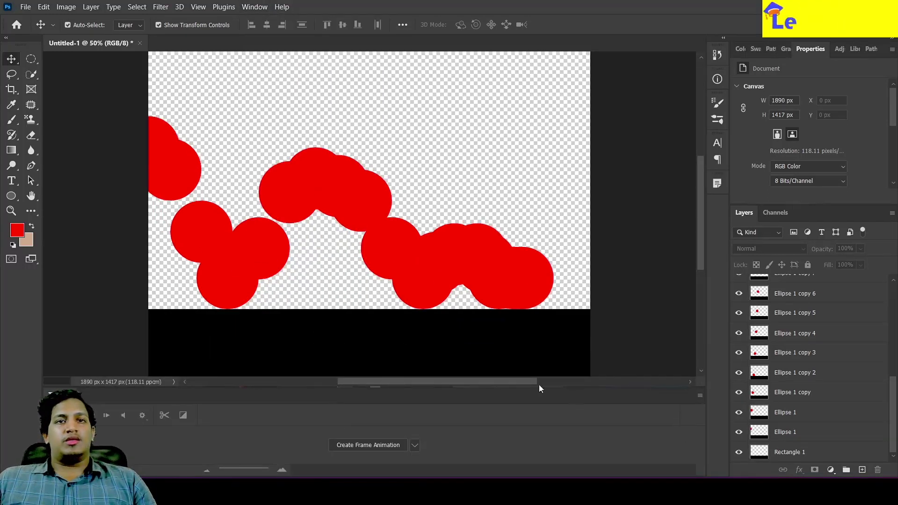
Step: Create a frame animation in the Timeline and make frames from all the layers
{"action": "left_click", "coordinate": [415, 445]}
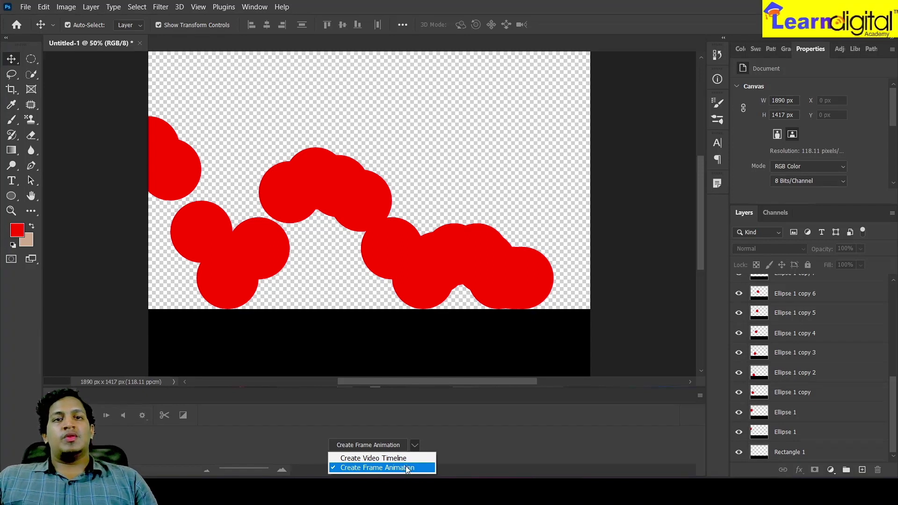
{"action": "left_click", "coordinate": [406, 466]}
{"action": "left_click", "coordinate": [381, 445]}
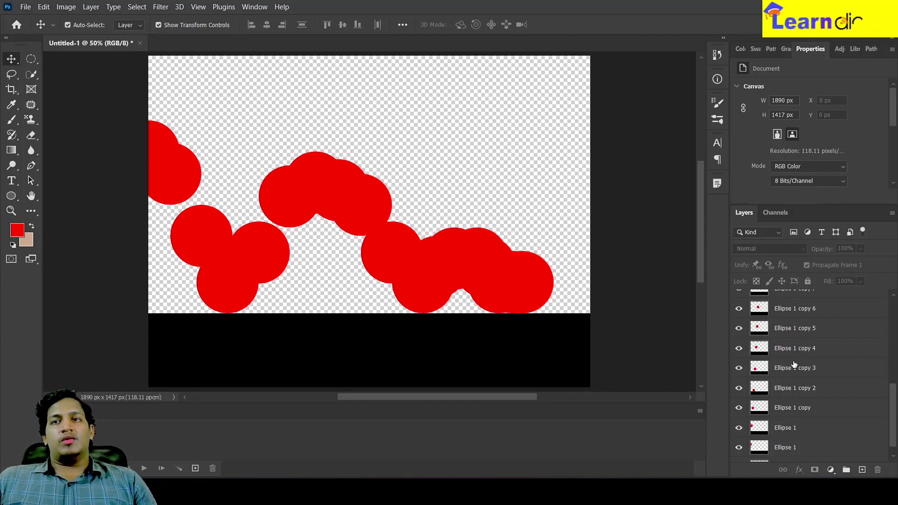
{"action": "left_click", "coordinate": [700, 411]}
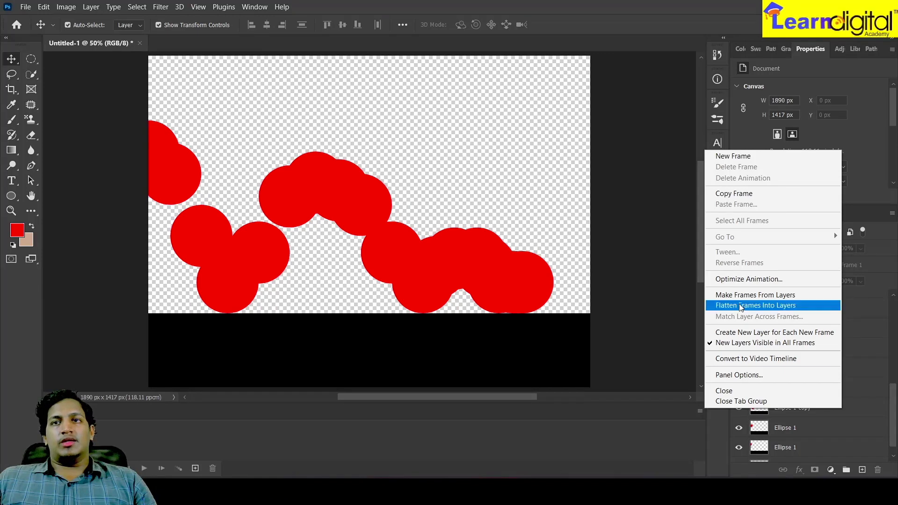
{"action": "left_click", "coordinate": [767, 294]}
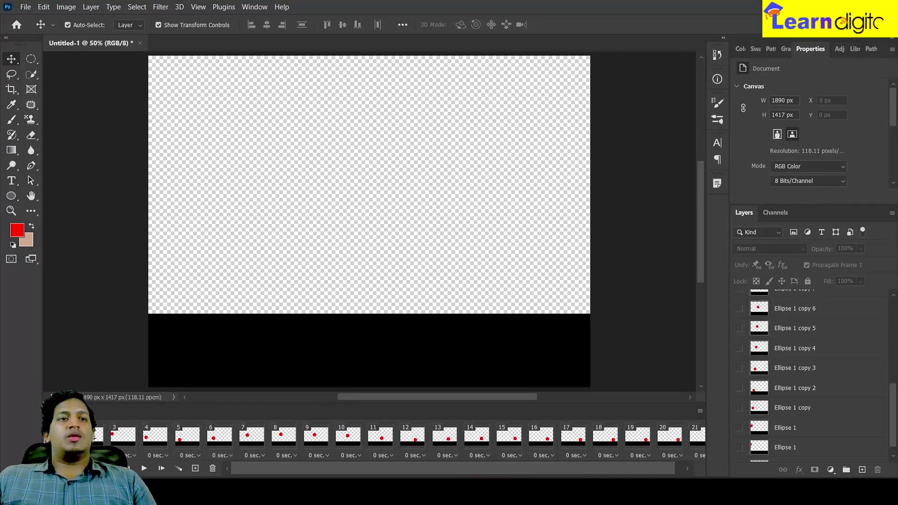
Step: Select all animation frames, set their delay to 0.2 seconds and play the animation
{"action": "scroll", "coordinate": [455, 470], "scroll_direction": "right", "scroll_amount": 1}
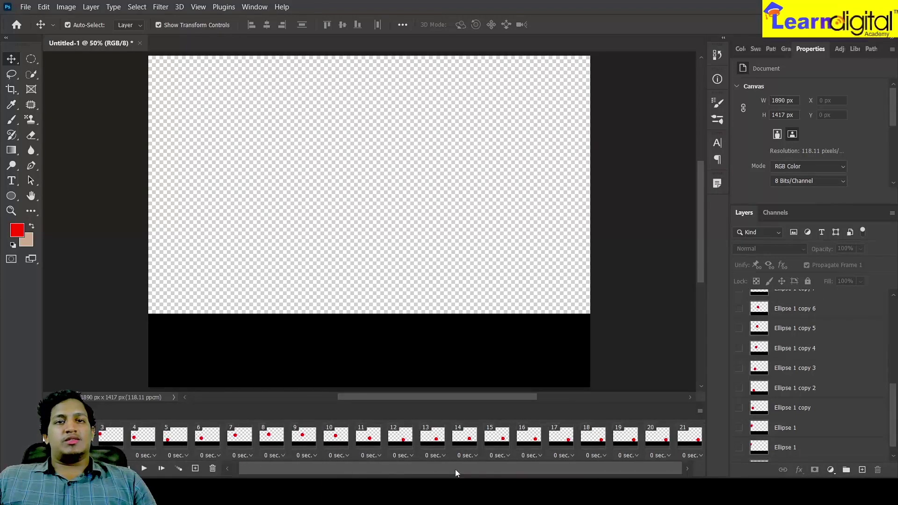
{"action": "left_click", "coordinate": [694, 442], "text": "shift"}
{"action": "left_click_drag", "start_coordinate": [633, 468], "coordinate": [385, 464]}
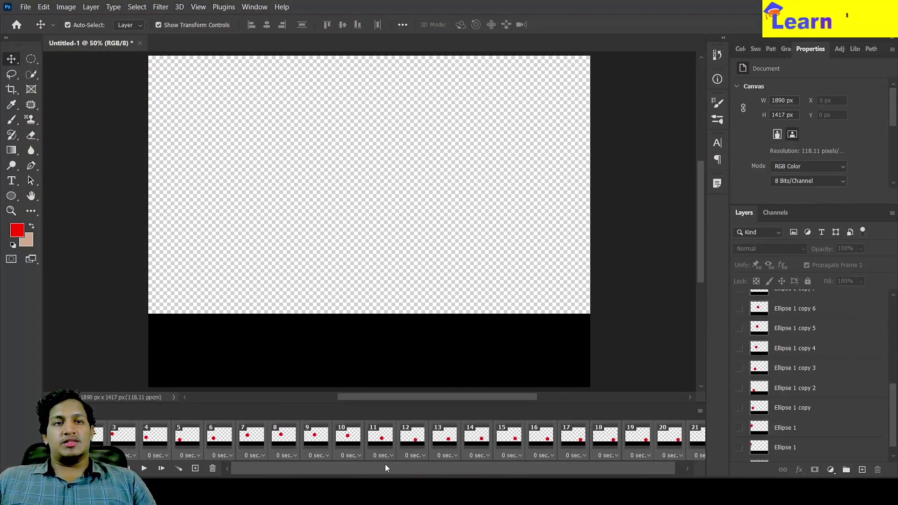
{"action": "left_click", "coordinate": [326, 456]}
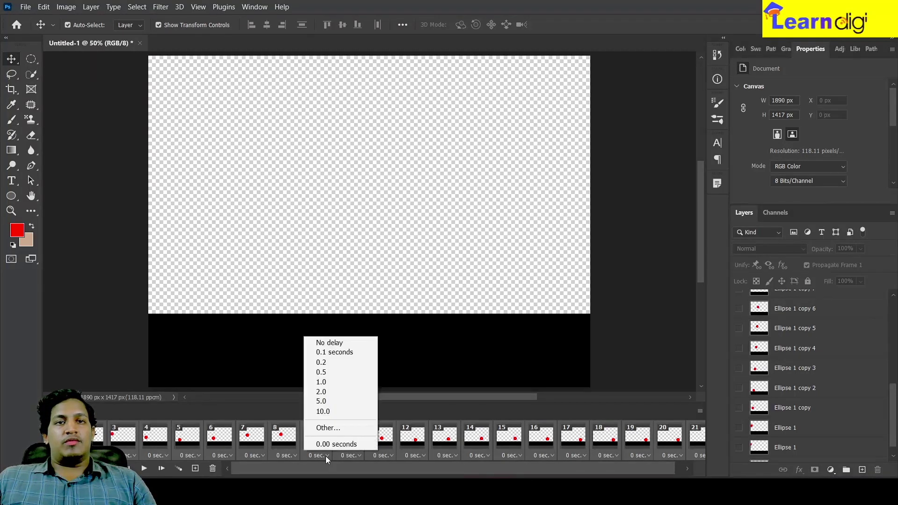
{"action": "left_click", "coordinate": [336, 363]}
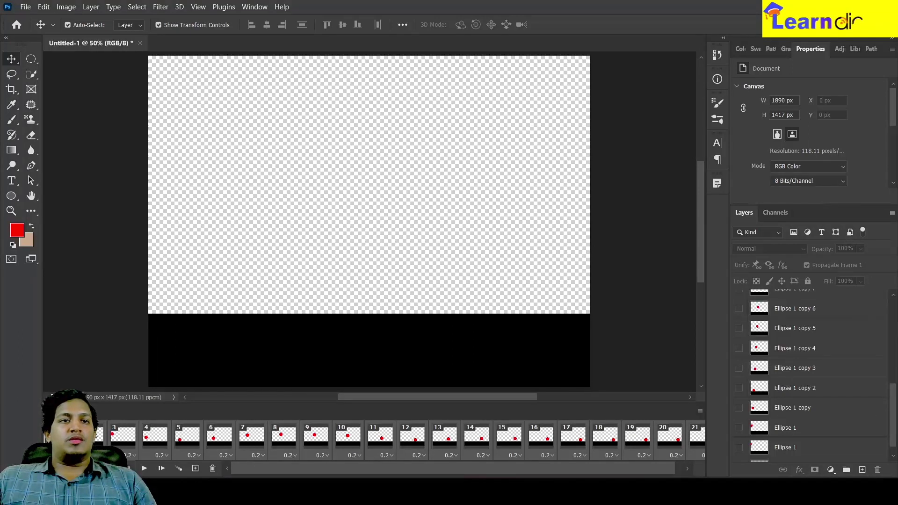
{"action": "left_click", "coordinate": [144, 469]}
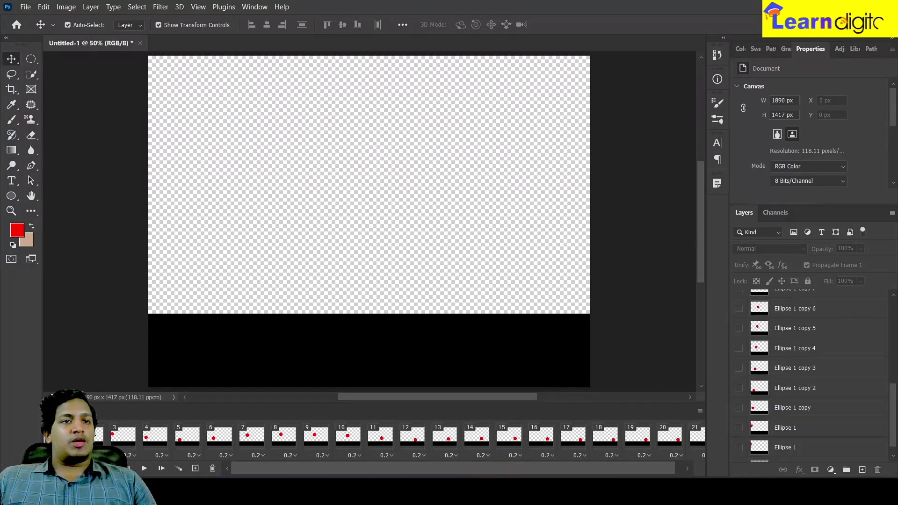
Step: Set the delay of all selected frames to 0.1 seconds, then play the animation and stop it
{"action": "scroll", "coordinate": [422, 446], "scroll_direction": "right", "scroll_amount": 2}
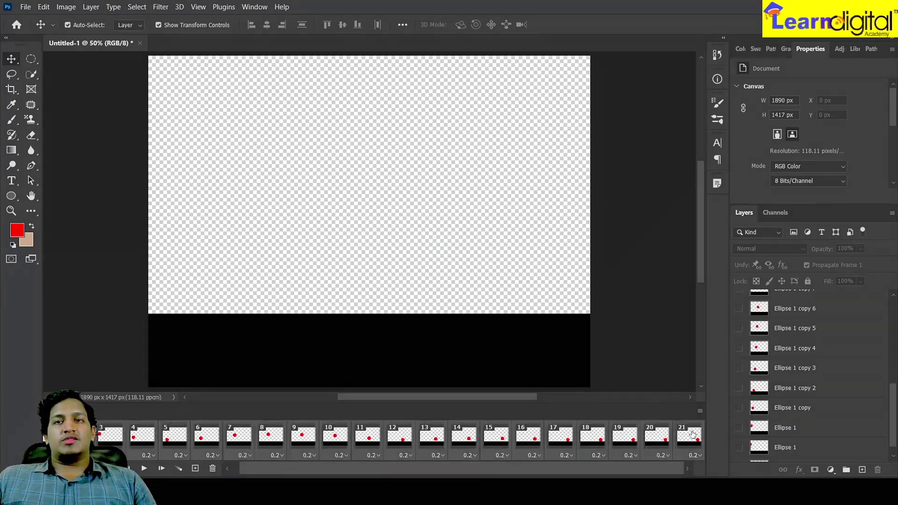
{"action": "left_click", "coordinate": [693, 455]}
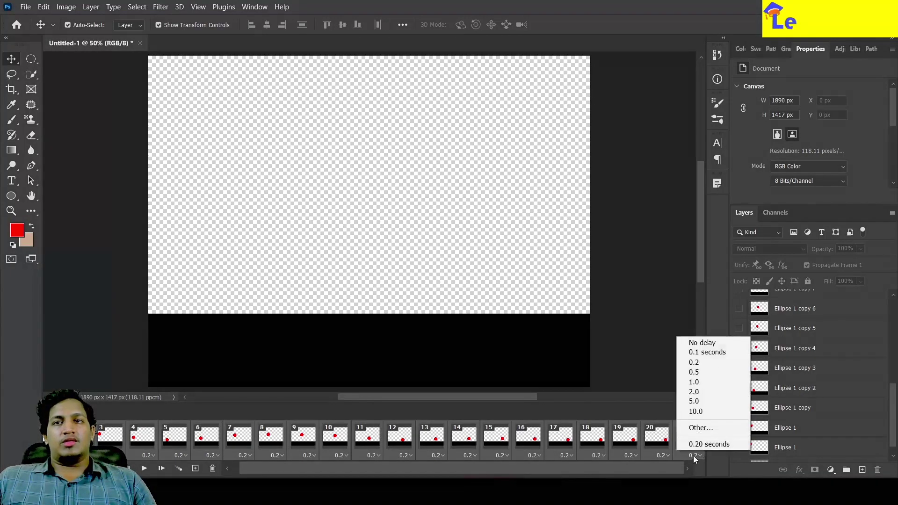
{"action": "left_click", "coordinate": [706, 354]}
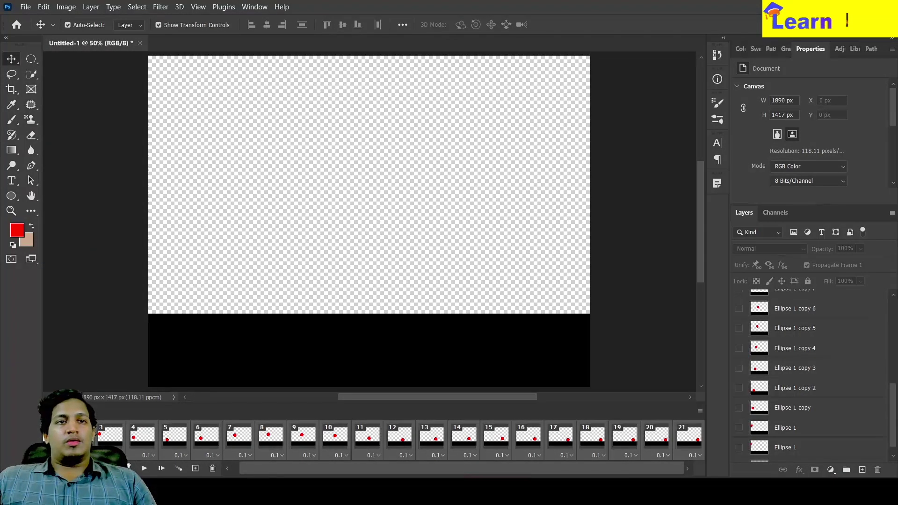
{"action": "left_click", "coordinate": [143, 469]}
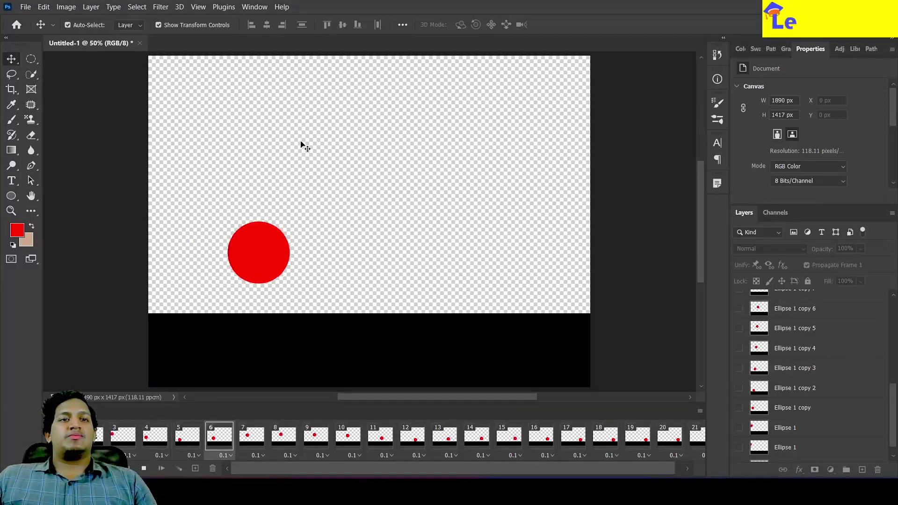
{"action": "key", "text": "space"}
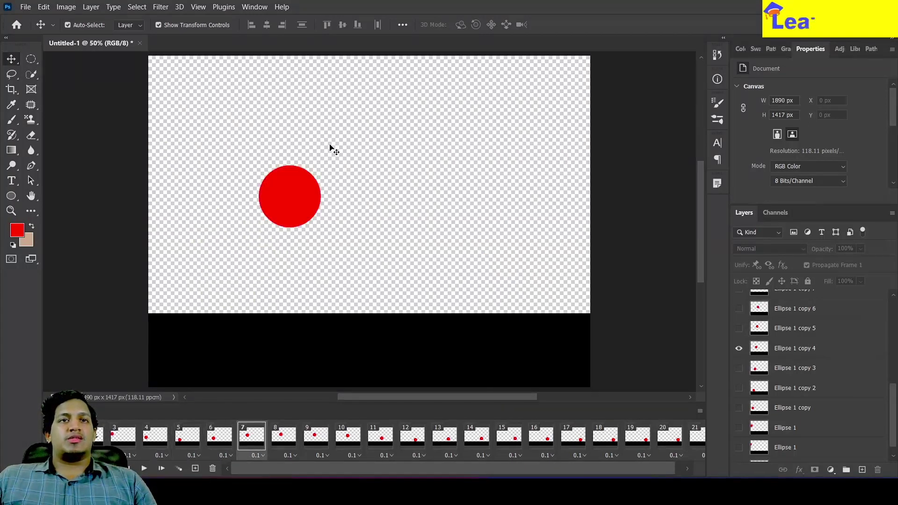
Step: Start a Save for Web (Legacy) export with the GIF format and transparency turned off
{"action": "left_click", "coordinate": [27, 7]}
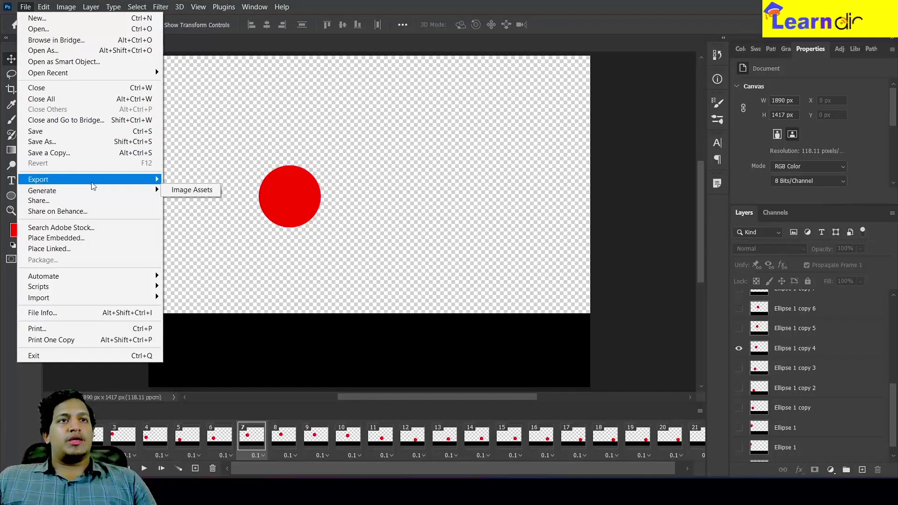
{"action": "mouse_move", "coordinate": [92, 182]}
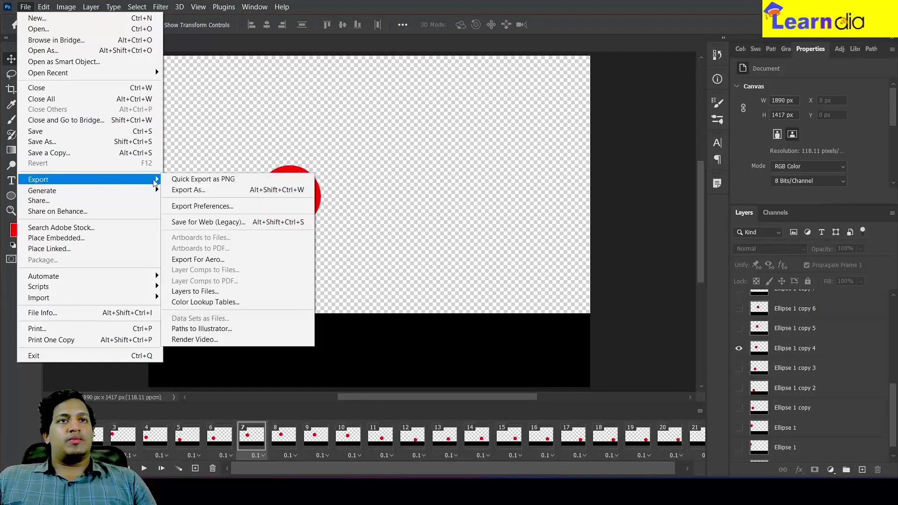
{"action": "left_click", "coordinate": [242, 226]}
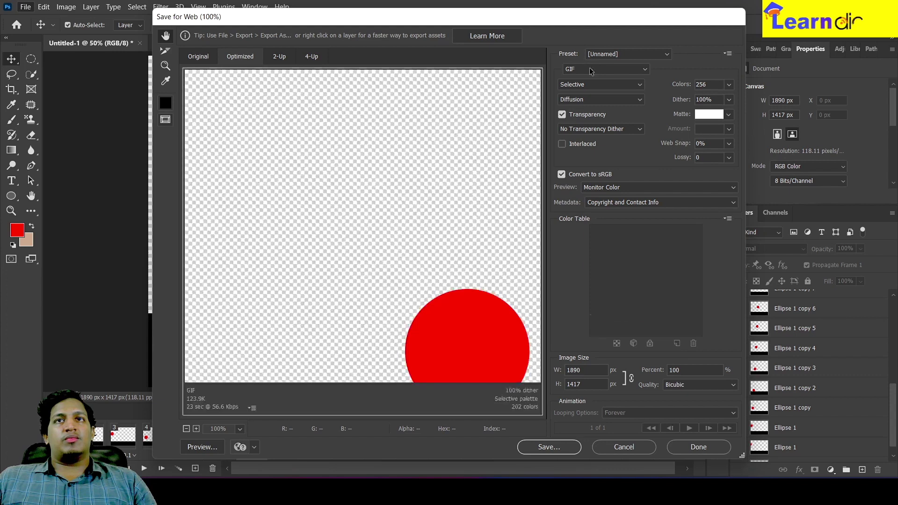
{"action": "left_click", "coordinate": [592, 69]}
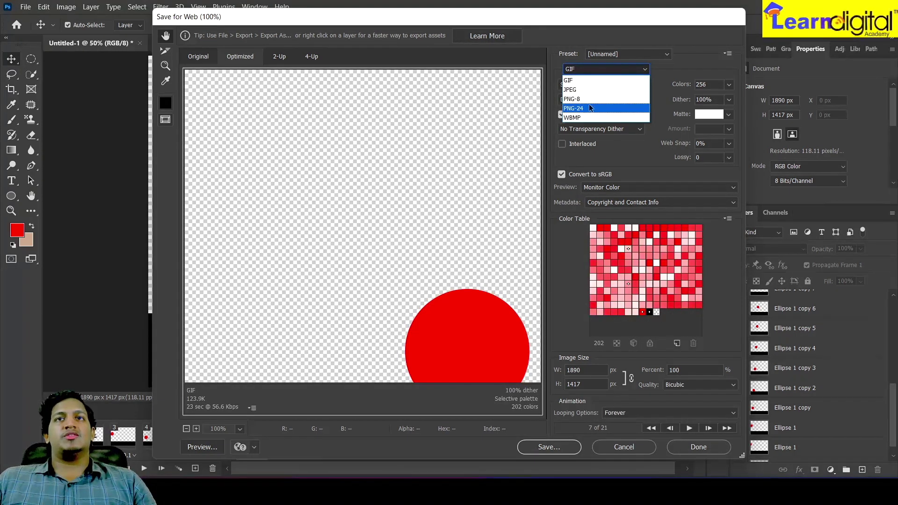
{"action": "left_click", "coordinate": [580, 81]}
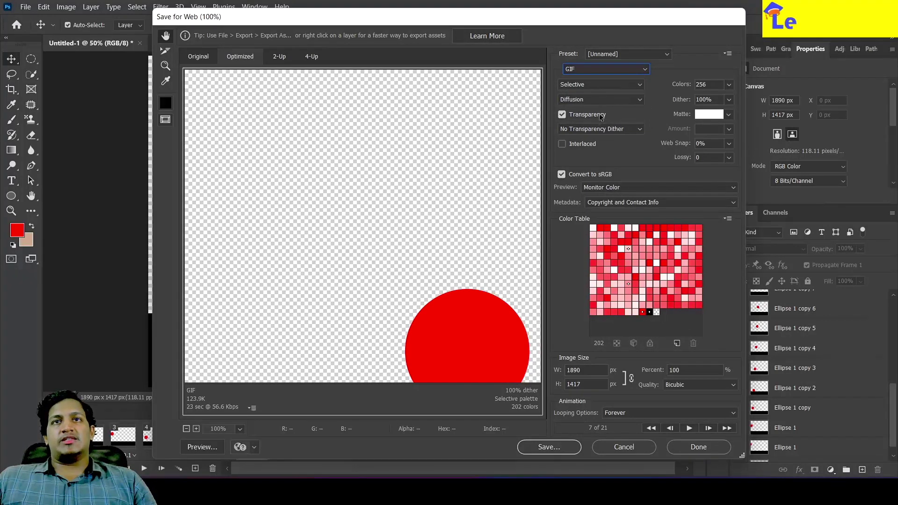
{"action": "left_click", "coordinate": [562, 115]}
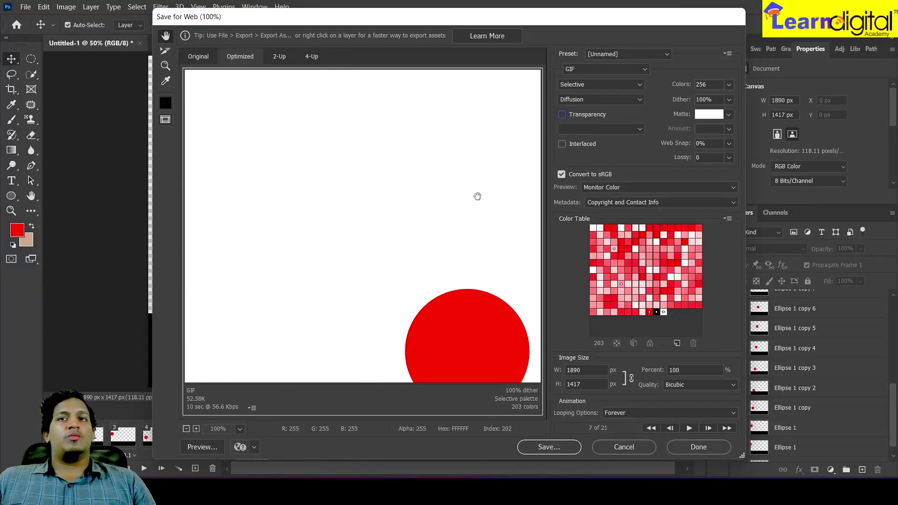
Step: Save the optimized animation to the Desktop as Untitled-1.gif
{"action": "left_click", "coordinate": [548, 448]}
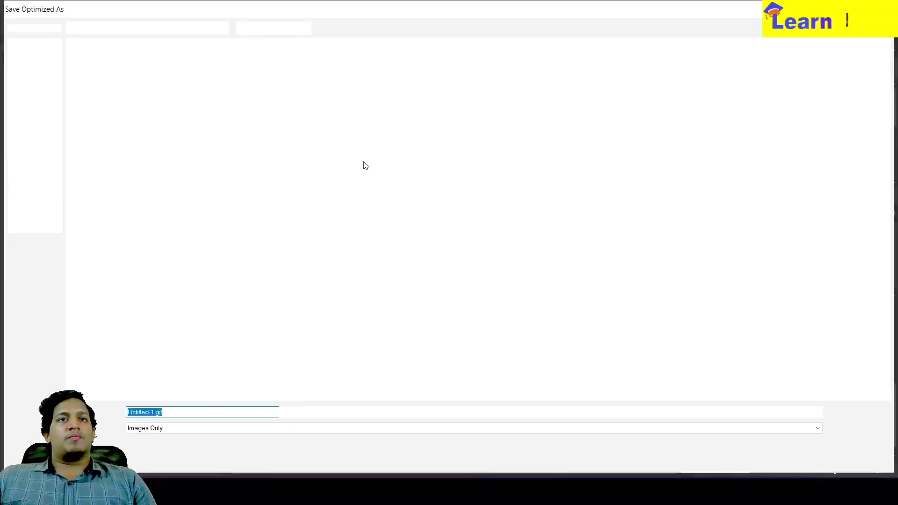
{"action": "left_click", "coordinate": [24, 101]}
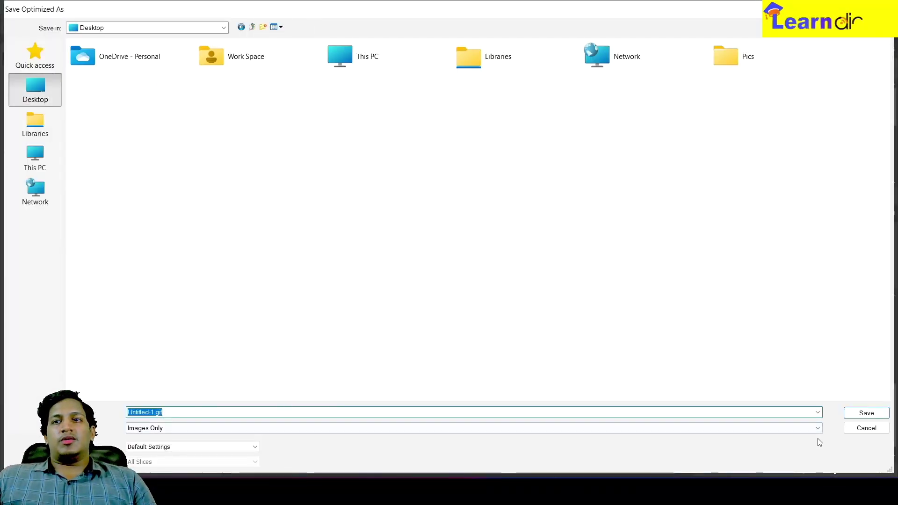
{"action": "left_click", "coordinate": [863, 414]}
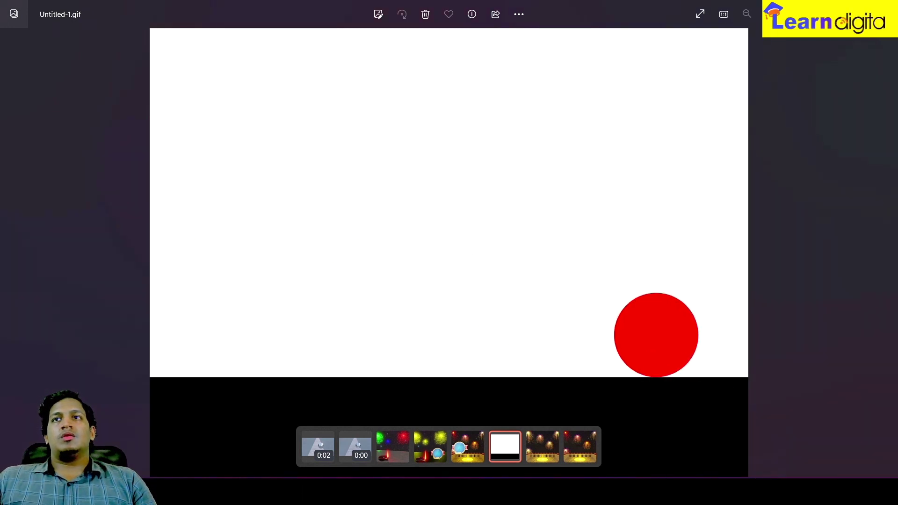
Step: Close the exported Untitled-1.gif in the image viewer and switch back to Photoshop
{"action": "key", "text": "alt+F4"}
{"action": "key", "text": "alt+Tab"}
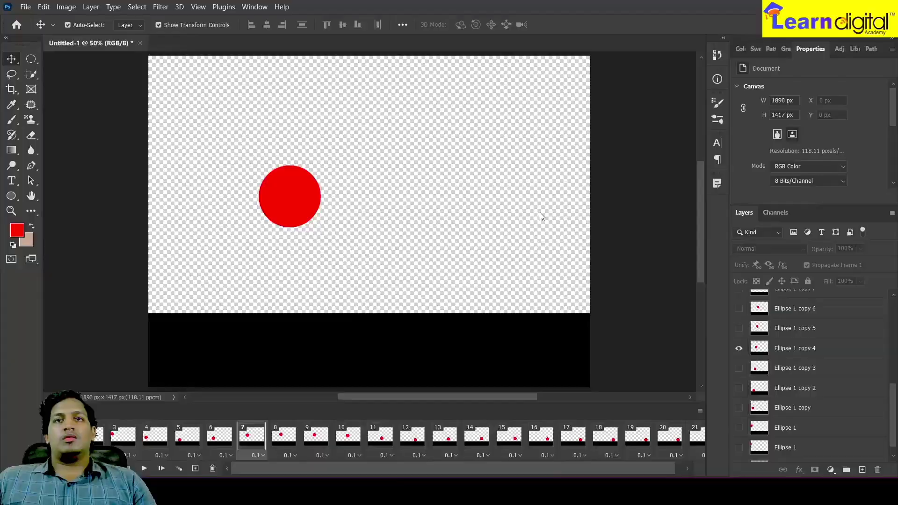
{"action": "key", "text": "alt+Tab"}
{"action": "key", "text": "alt+Tab"}
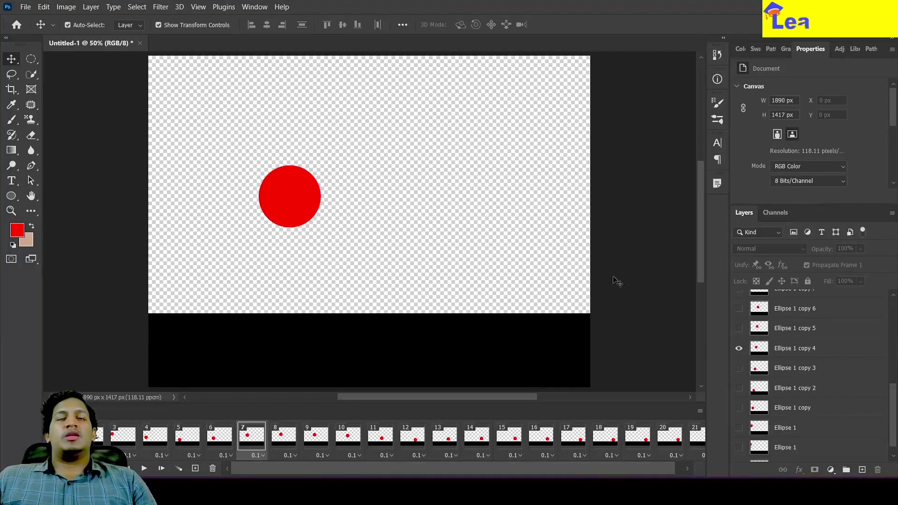